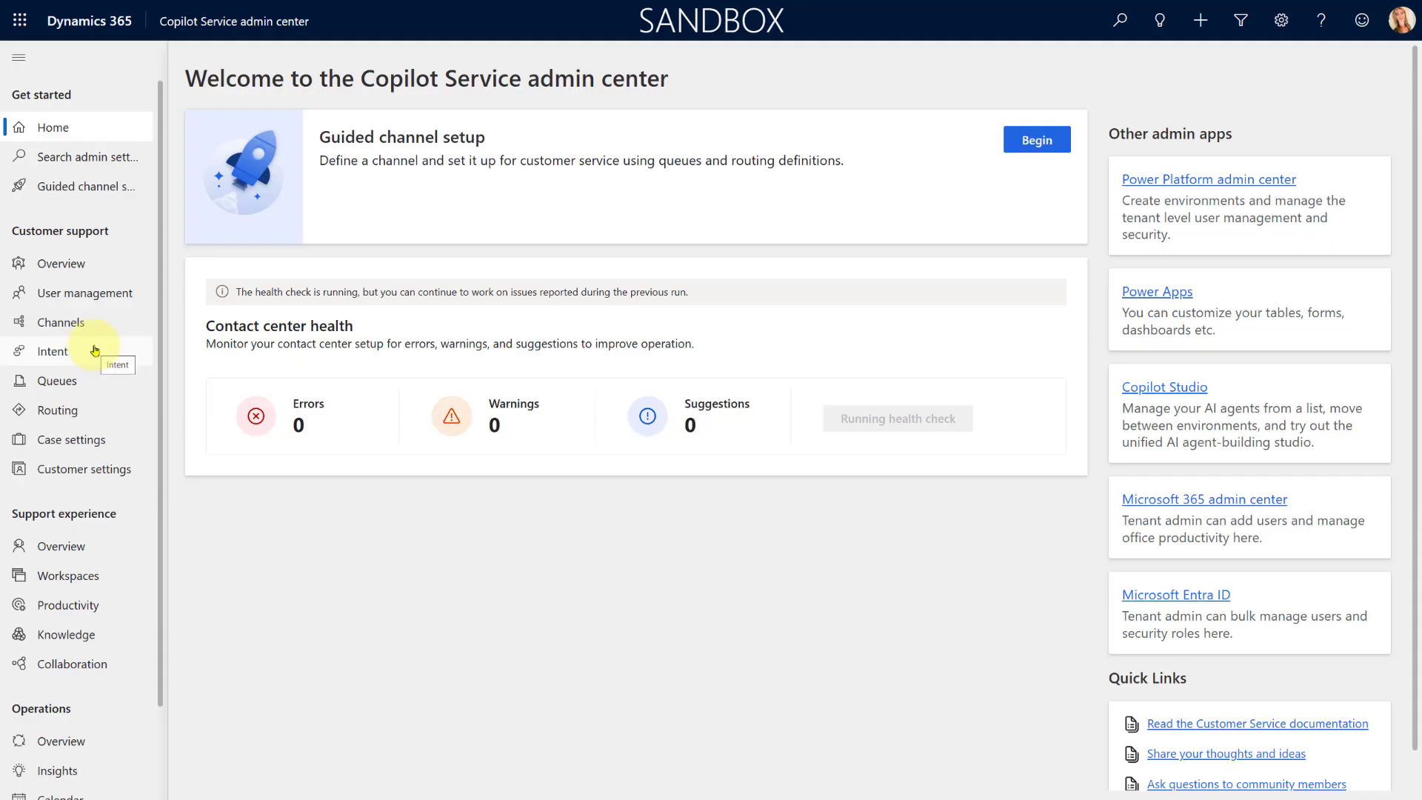
- Open the Intent settings for customer support
left_click(75, 355)
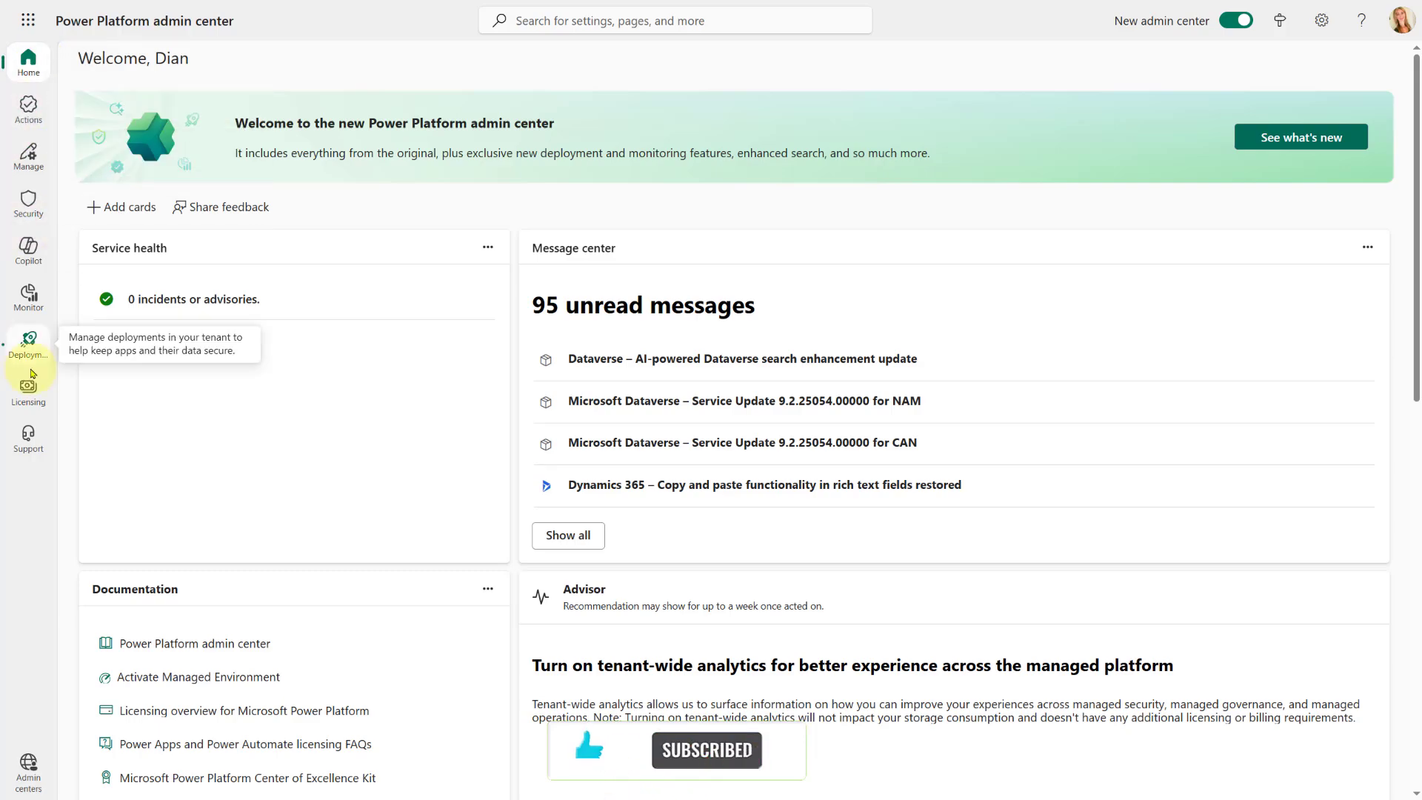
- In Power Platform admin center, review the target environments of the CopilotStudio billing plan, leaving the plan without saving changes
left_click(29, 393)
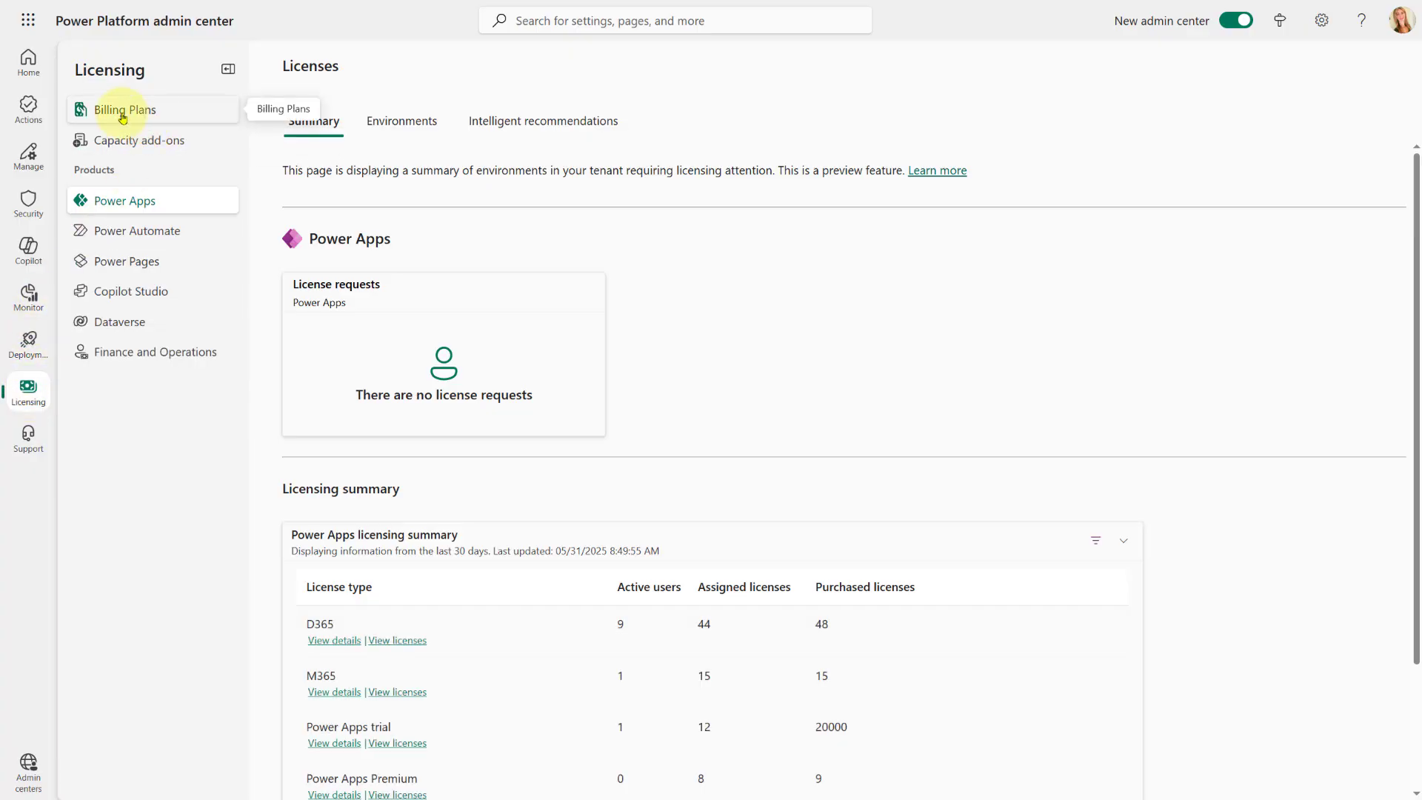
left_click(122, 115)
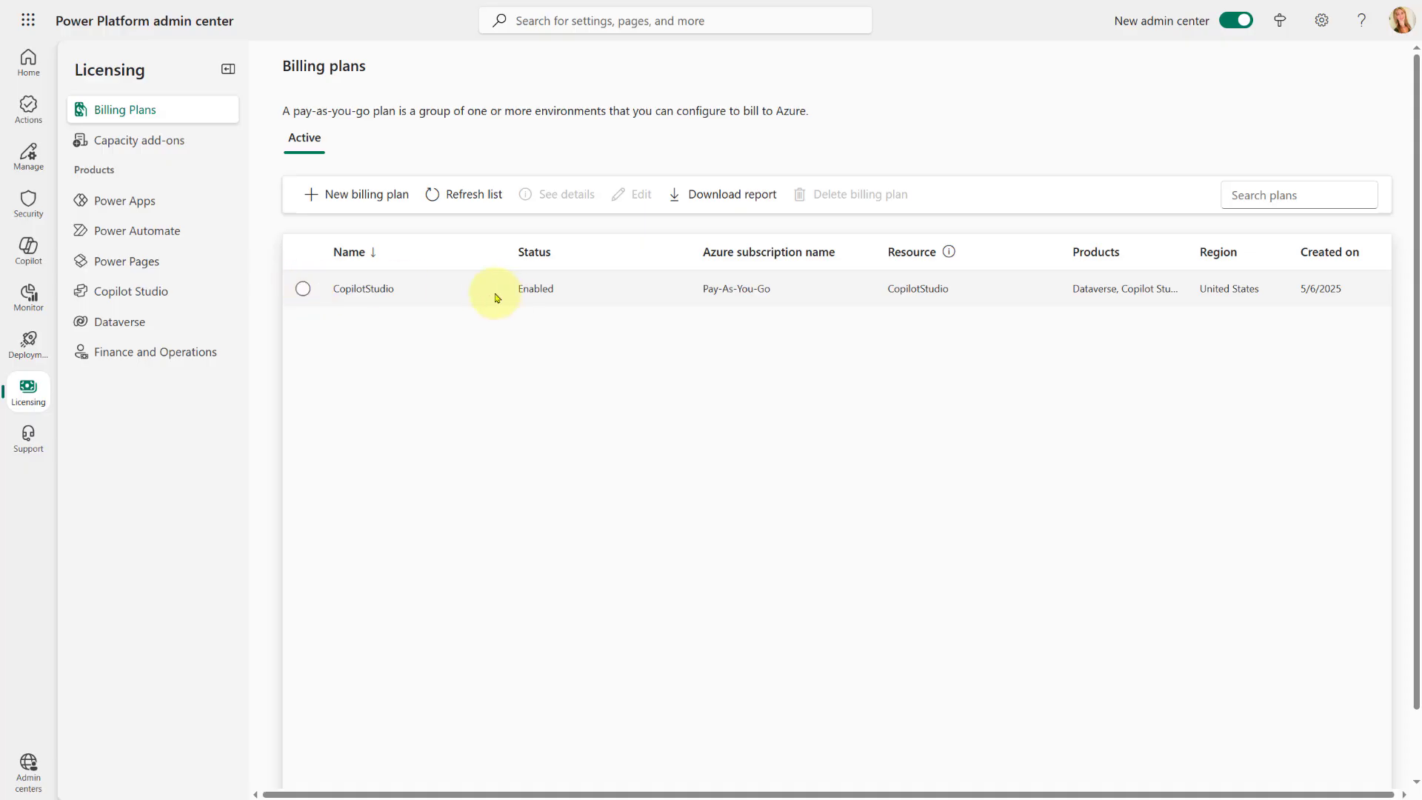
left_click(493, 293)
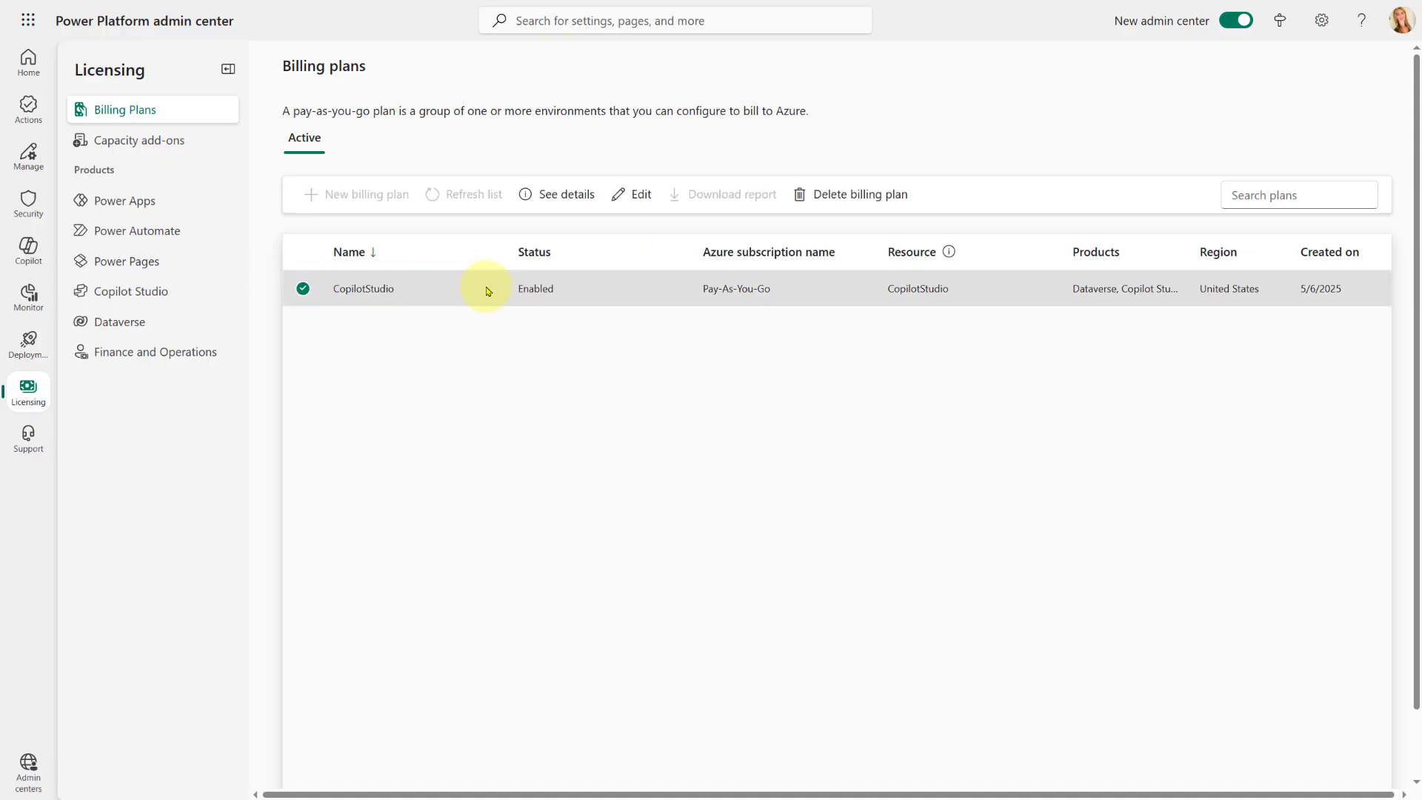
left_click(634, 199)
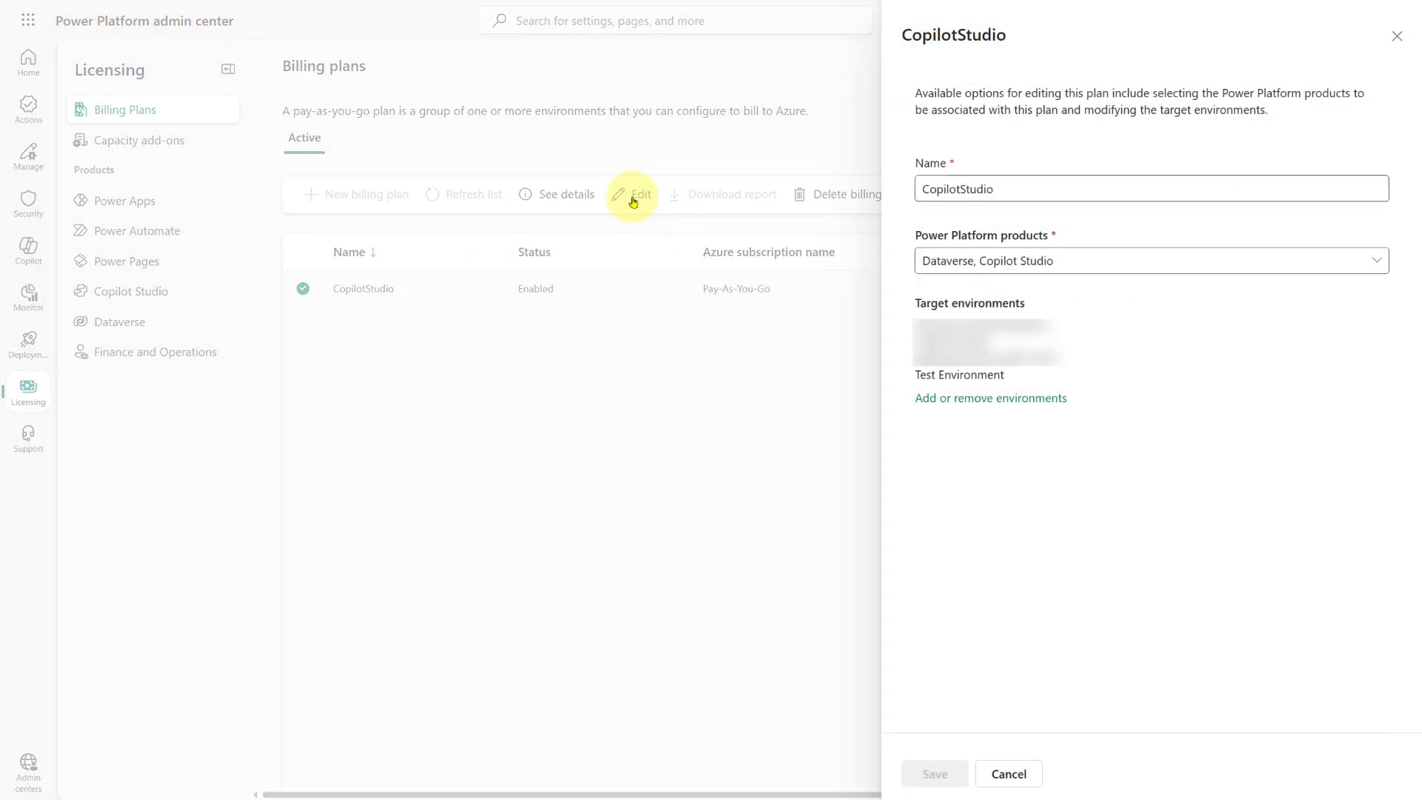
left_click(967, 400)
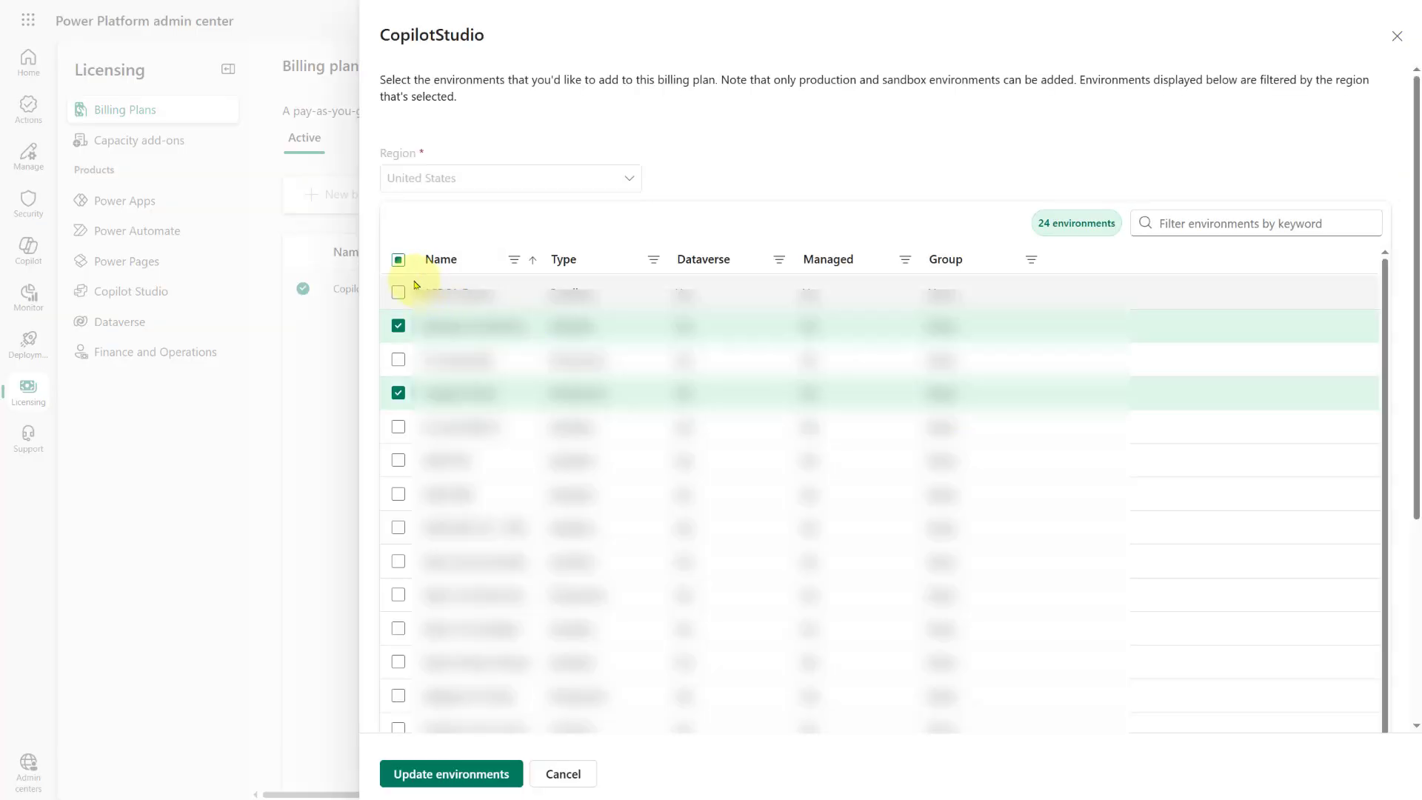
left_click(563, 773)
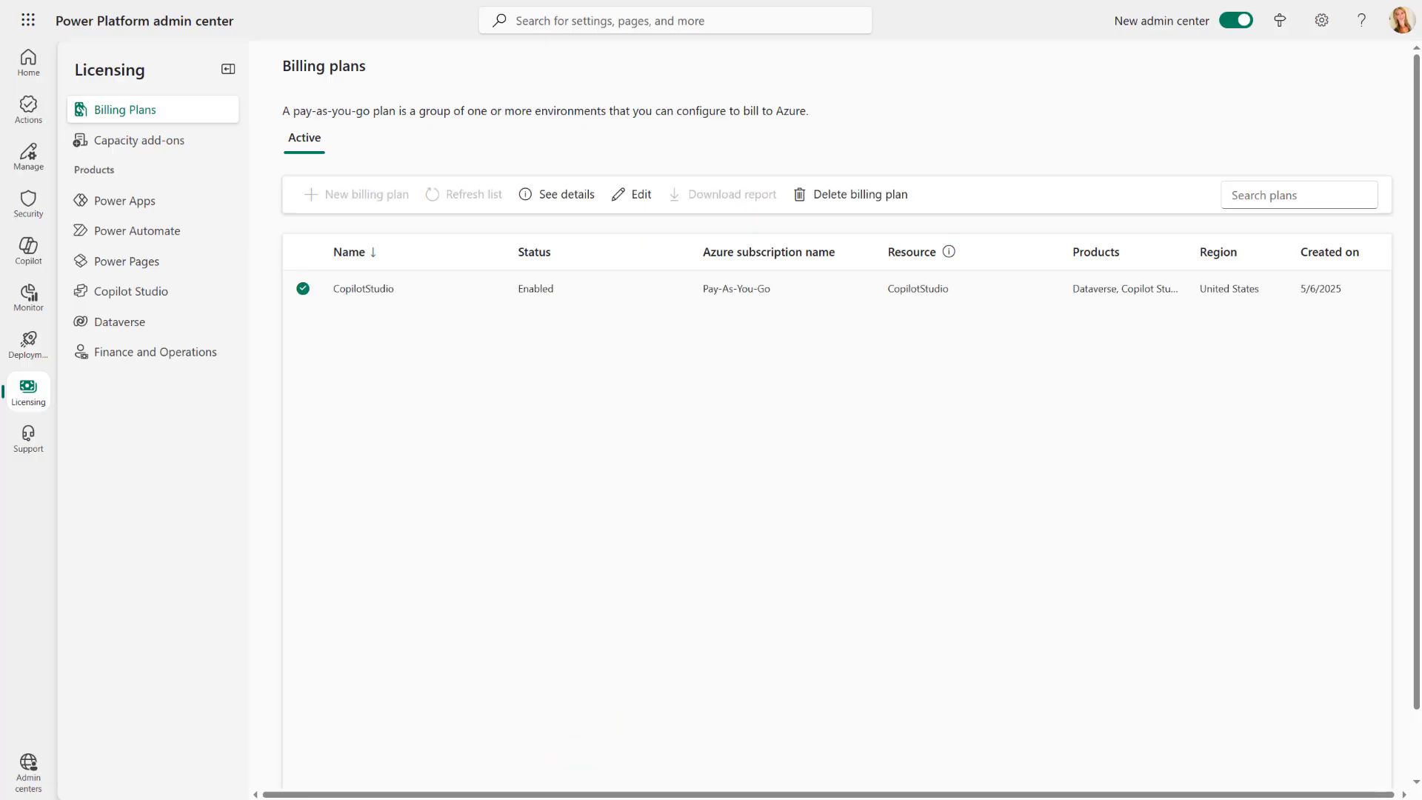
- Open capacity management for prepaid messages in the Copilot Studio licensing summary
left_click(122, 298)
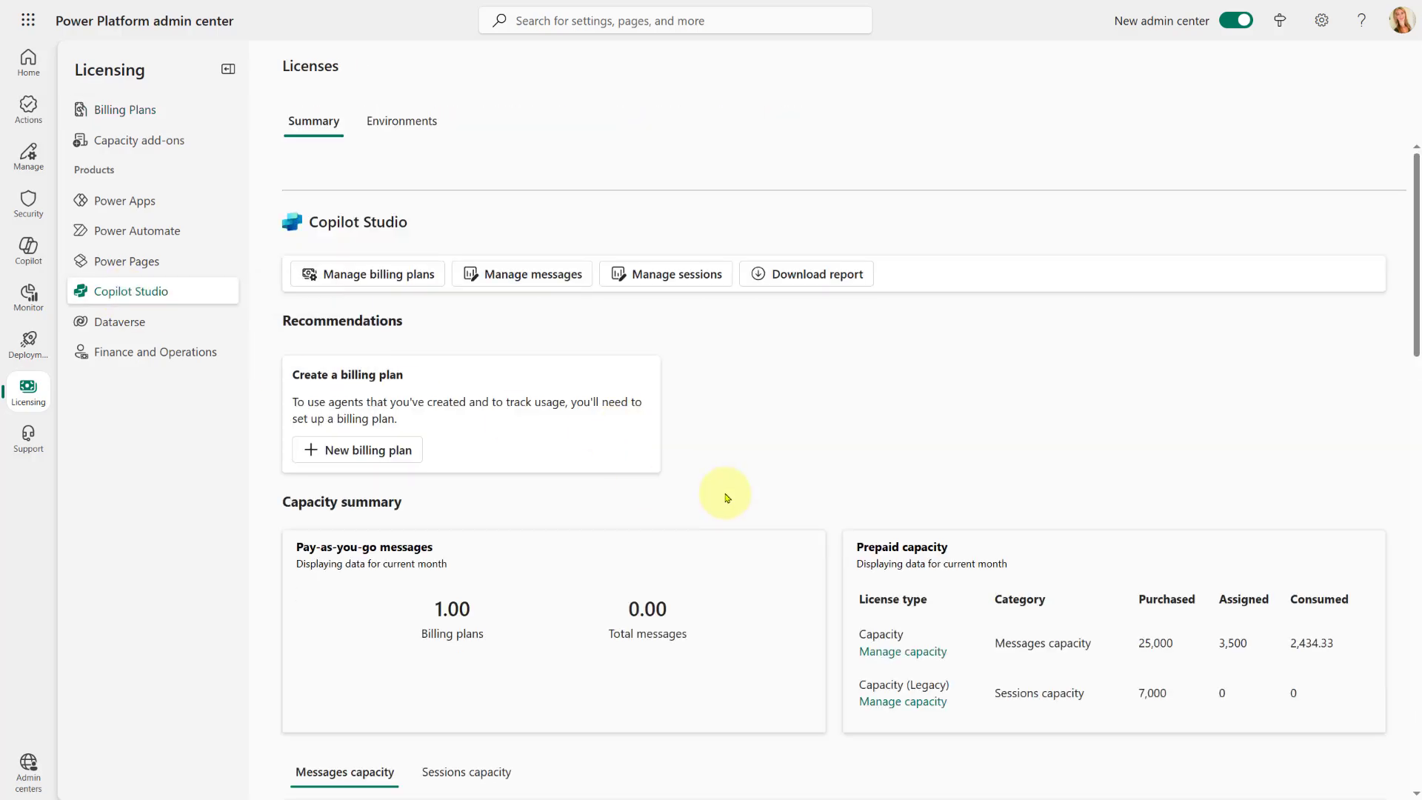
left_click(904, 653)
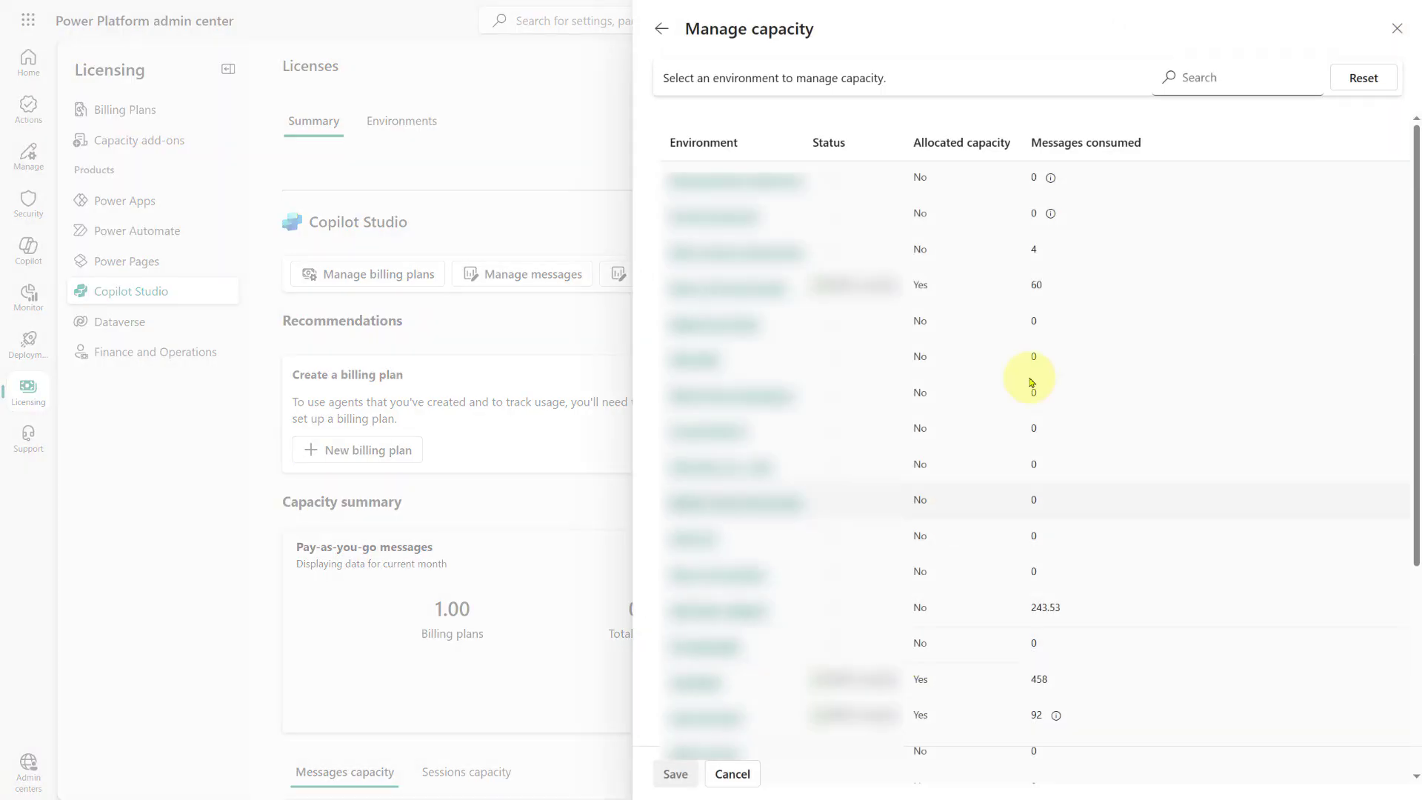
left_click(1207, 72)
type("test")
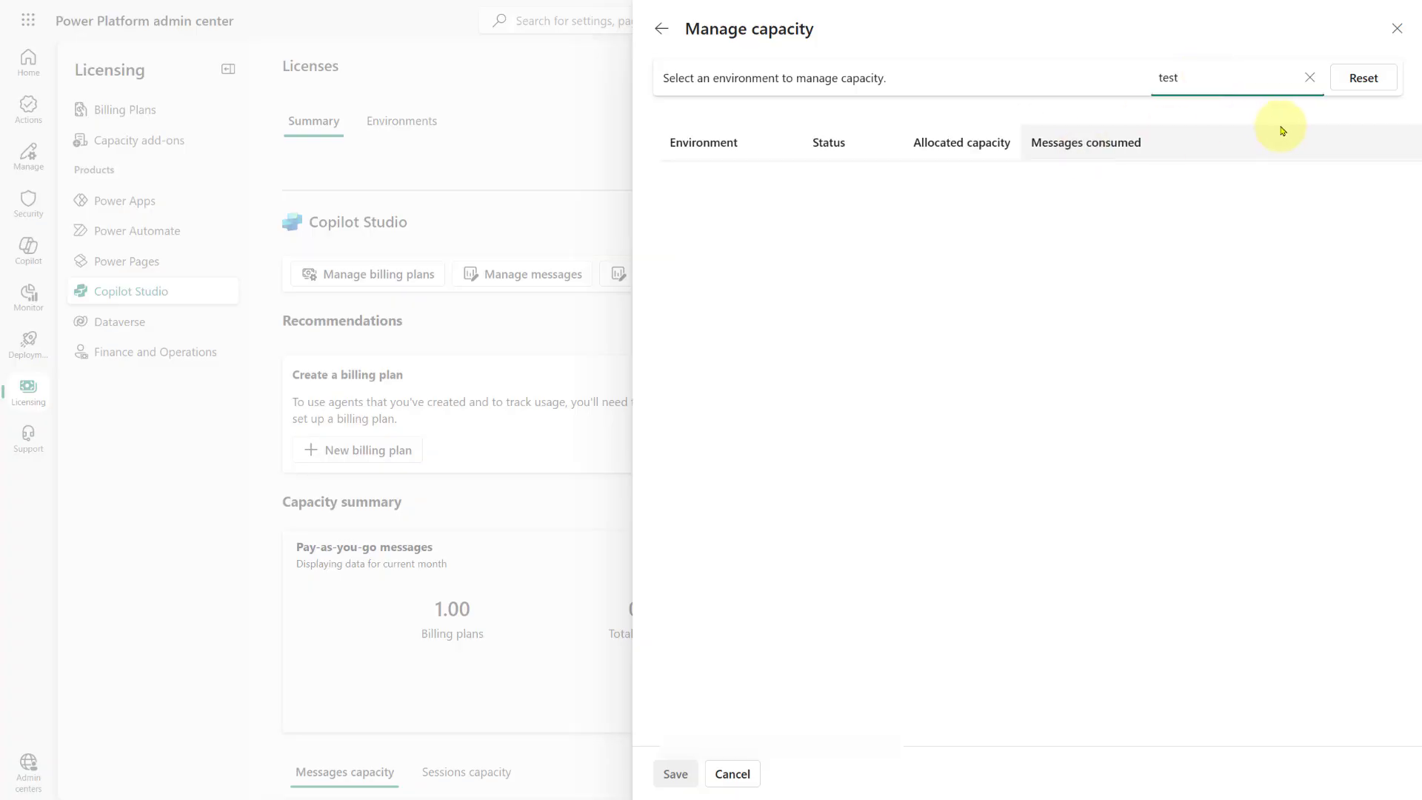
left_click(1310, 77)
left_click(1360, 79)
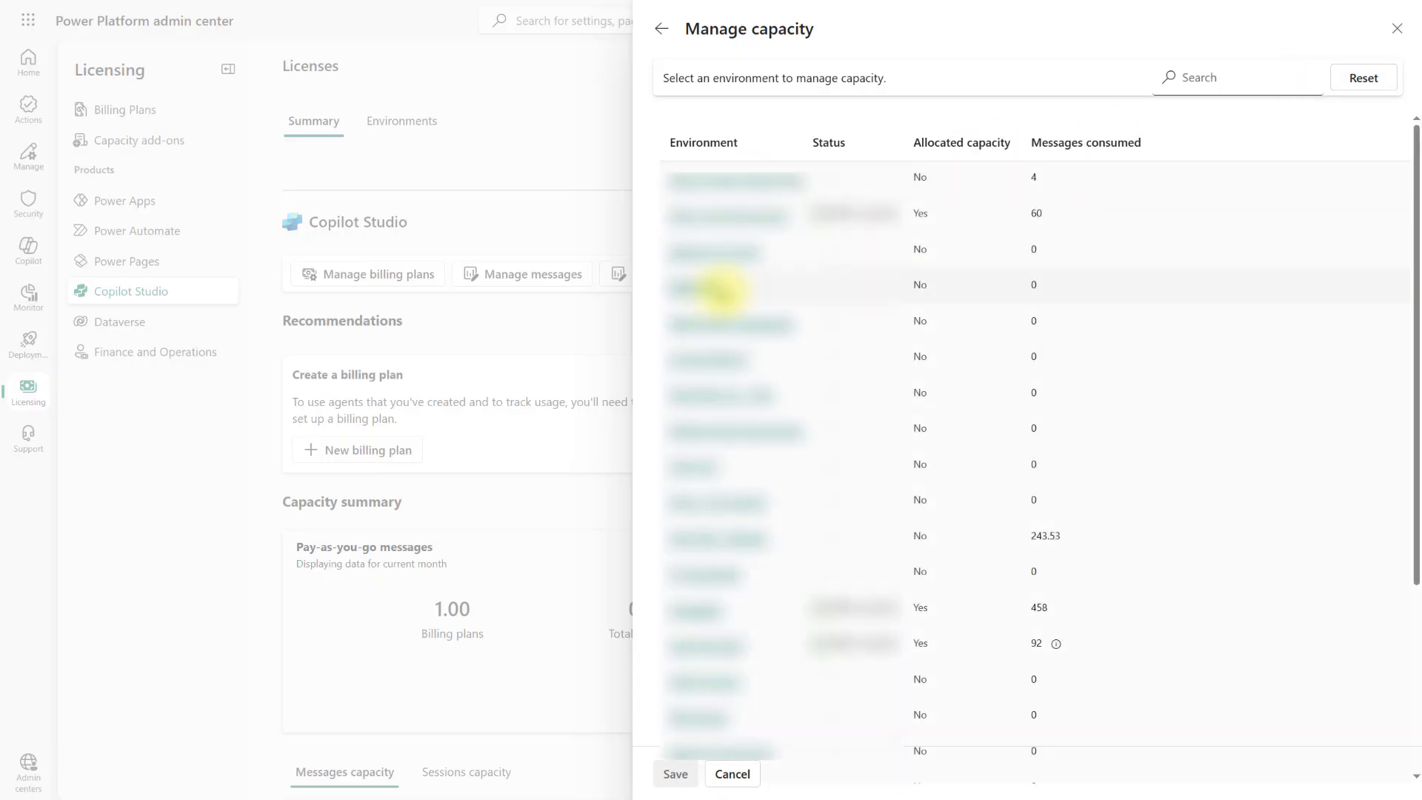
- Set the message capacity allocated to the Test Environment to 500
left_click(740, 222)
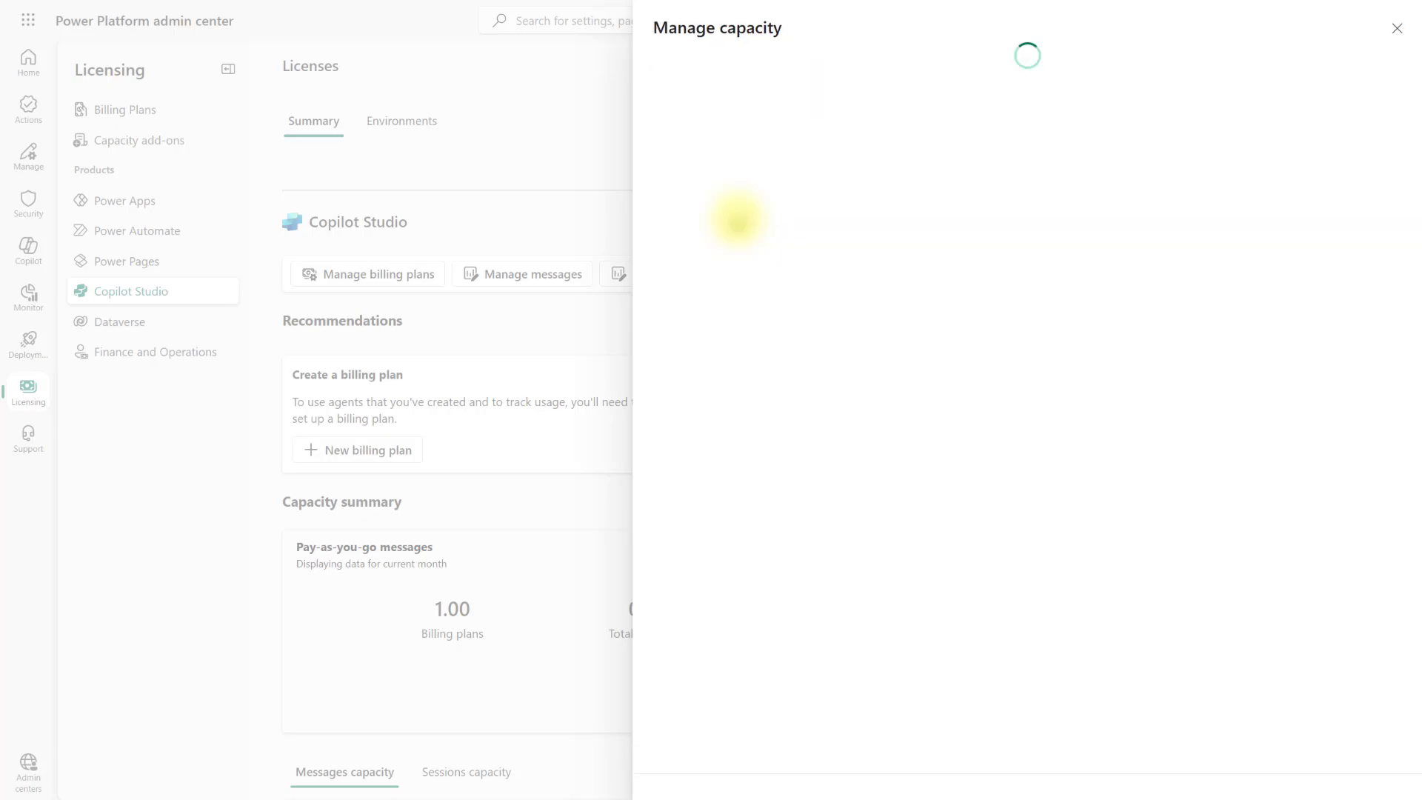
double_click(740, 224)
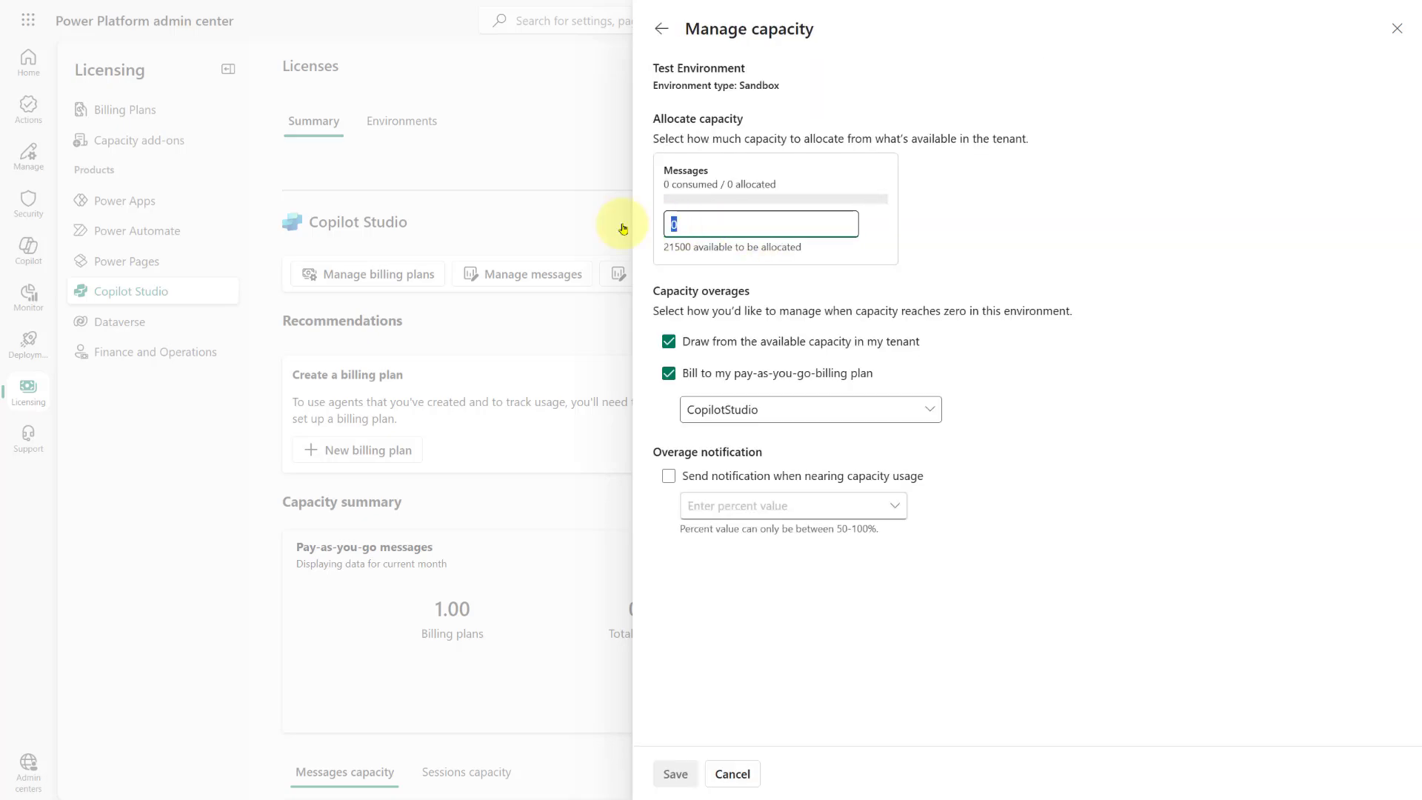
type("500")
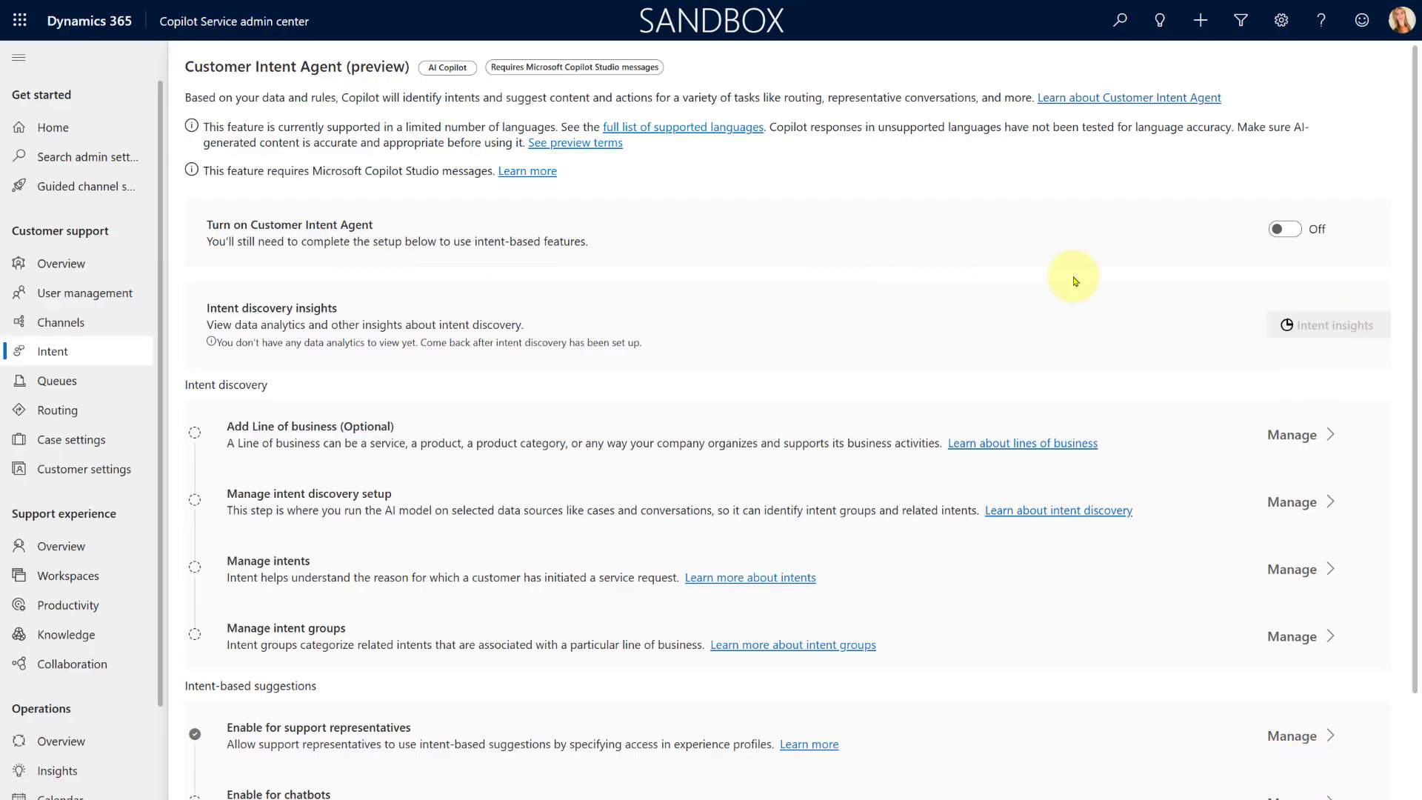
- Back in Copilot Service admin center, turn on Customer Intent Agent and refresh the page
left_click(1298, 236)
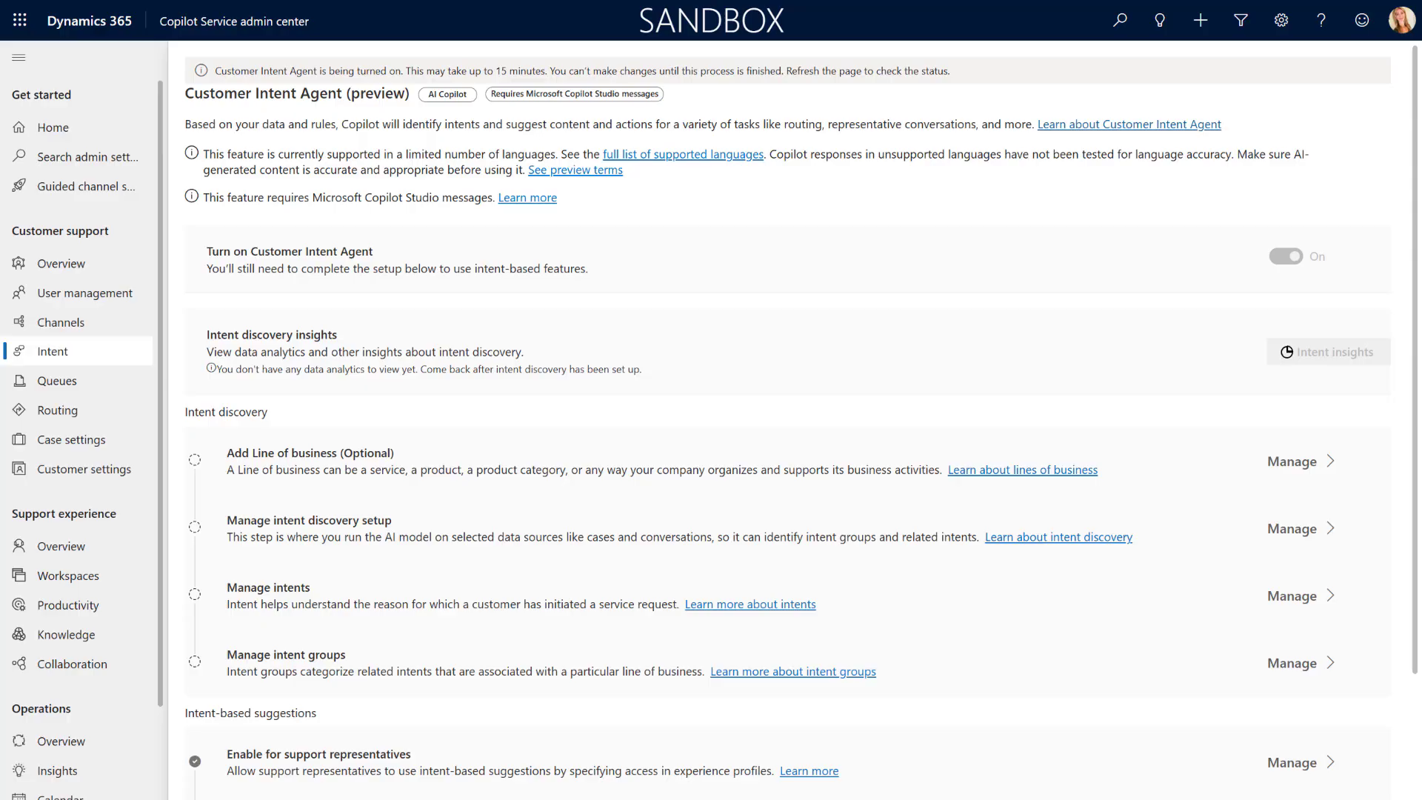
key("F5")
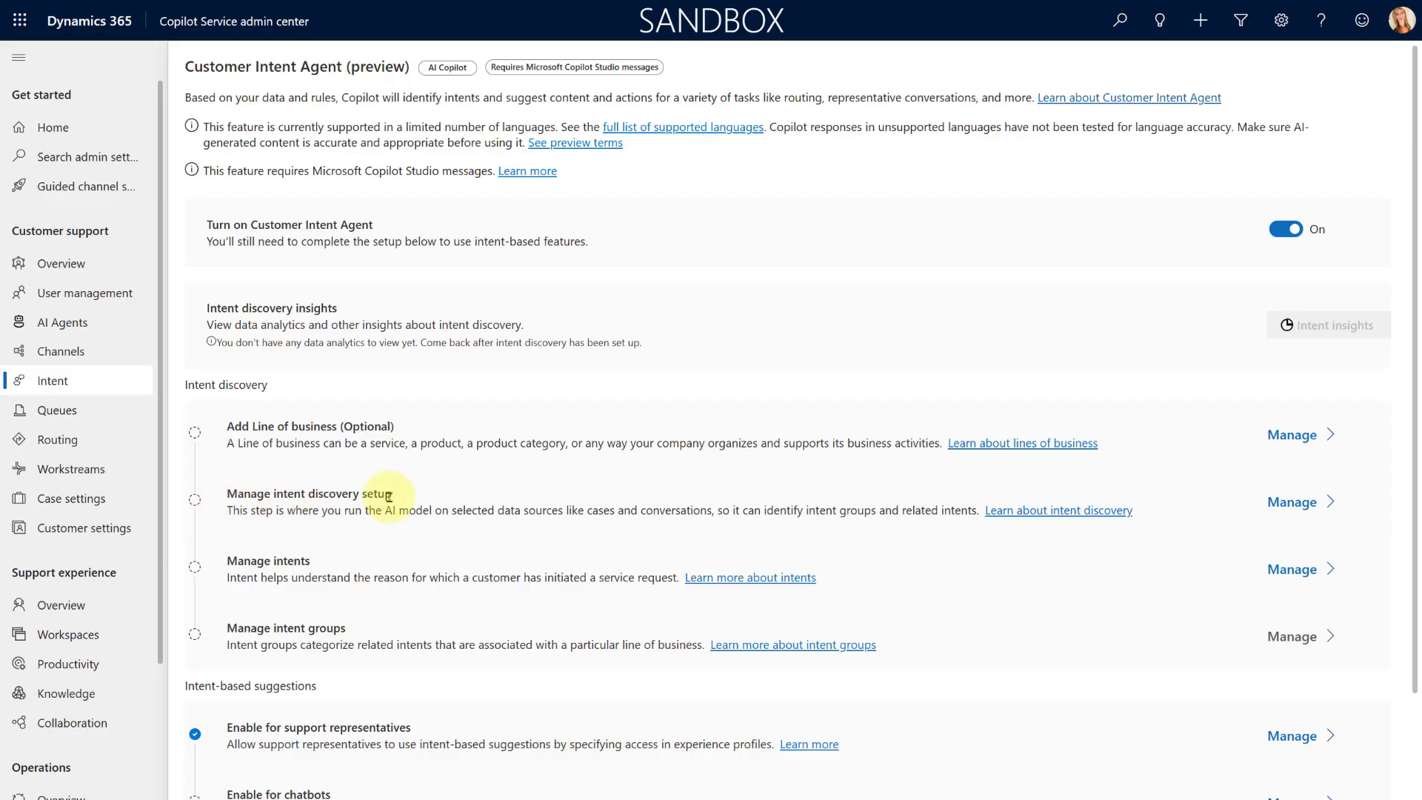
- Add intent discovery settings named "Default intent discovery setting" with Cases and Conversations as the data sources
left_click(1292, 502)
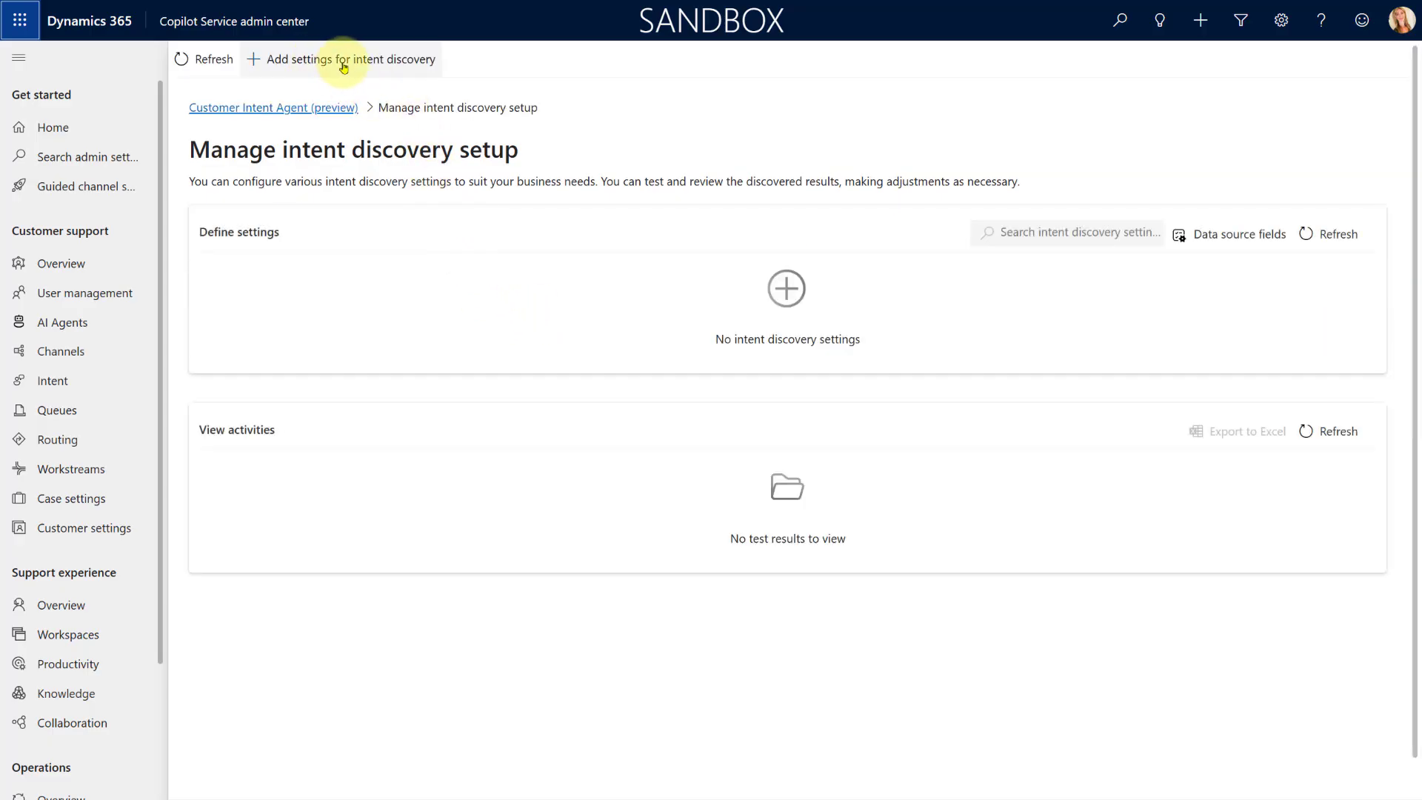
left_click(345, 62)
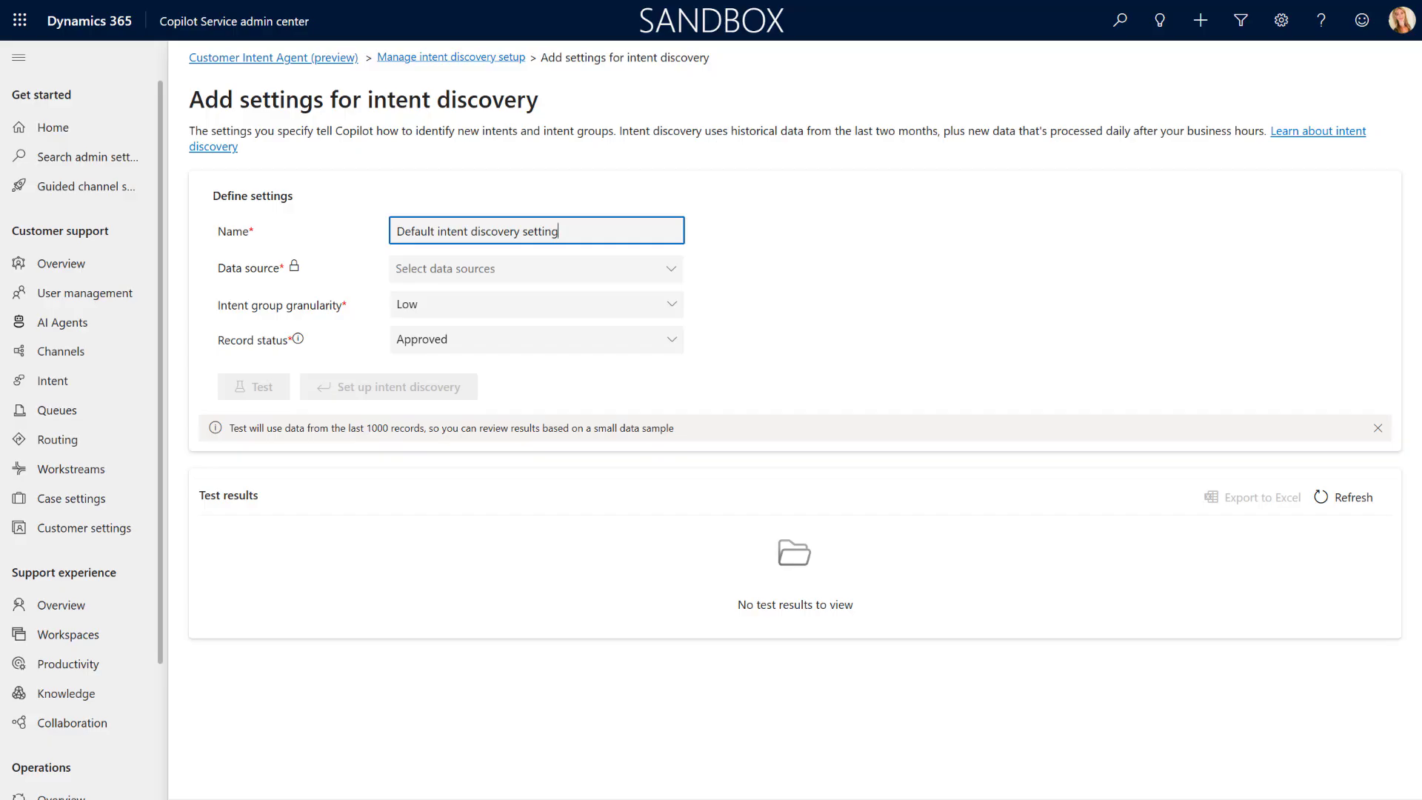
left_click(606, 270)
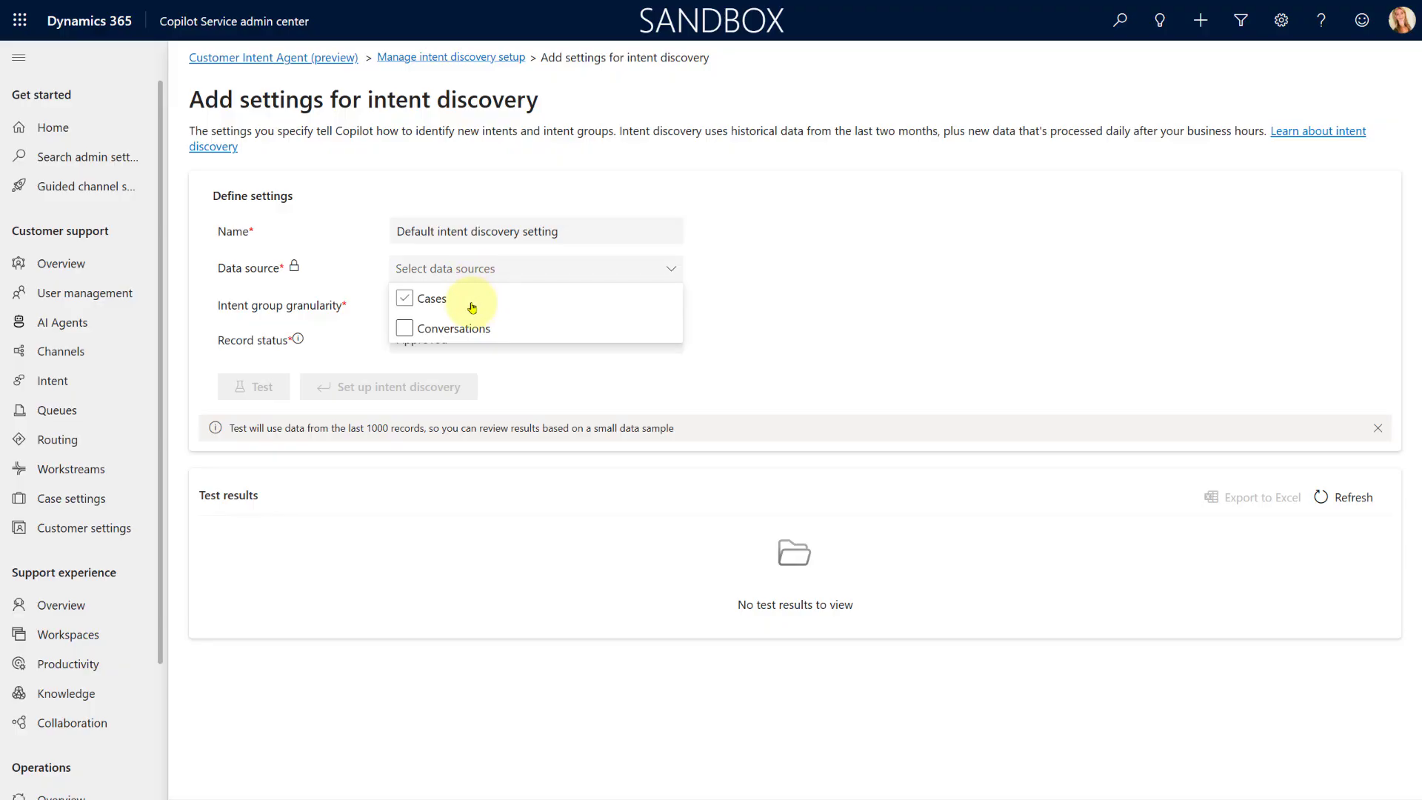
left_click(442, 299)
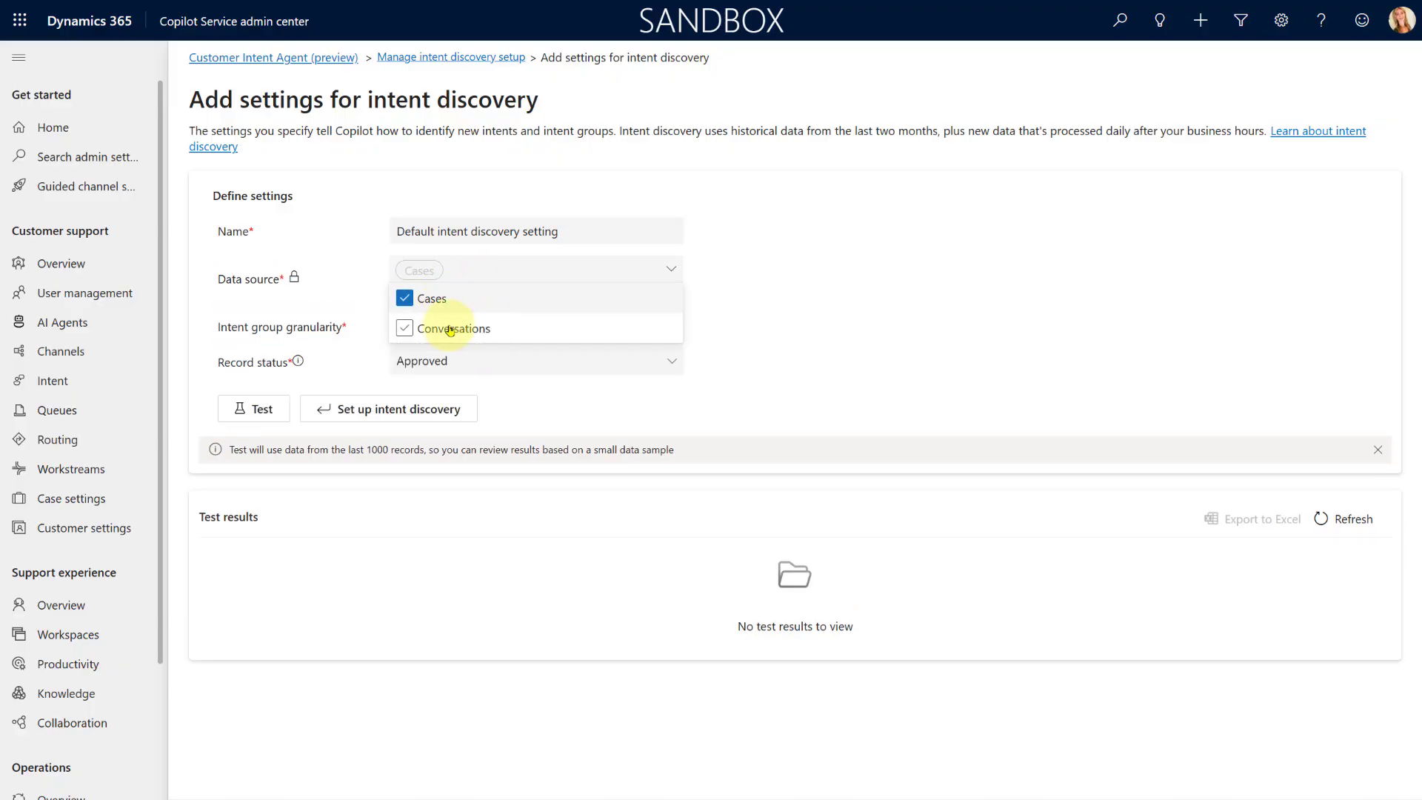
left_click(432, 331)
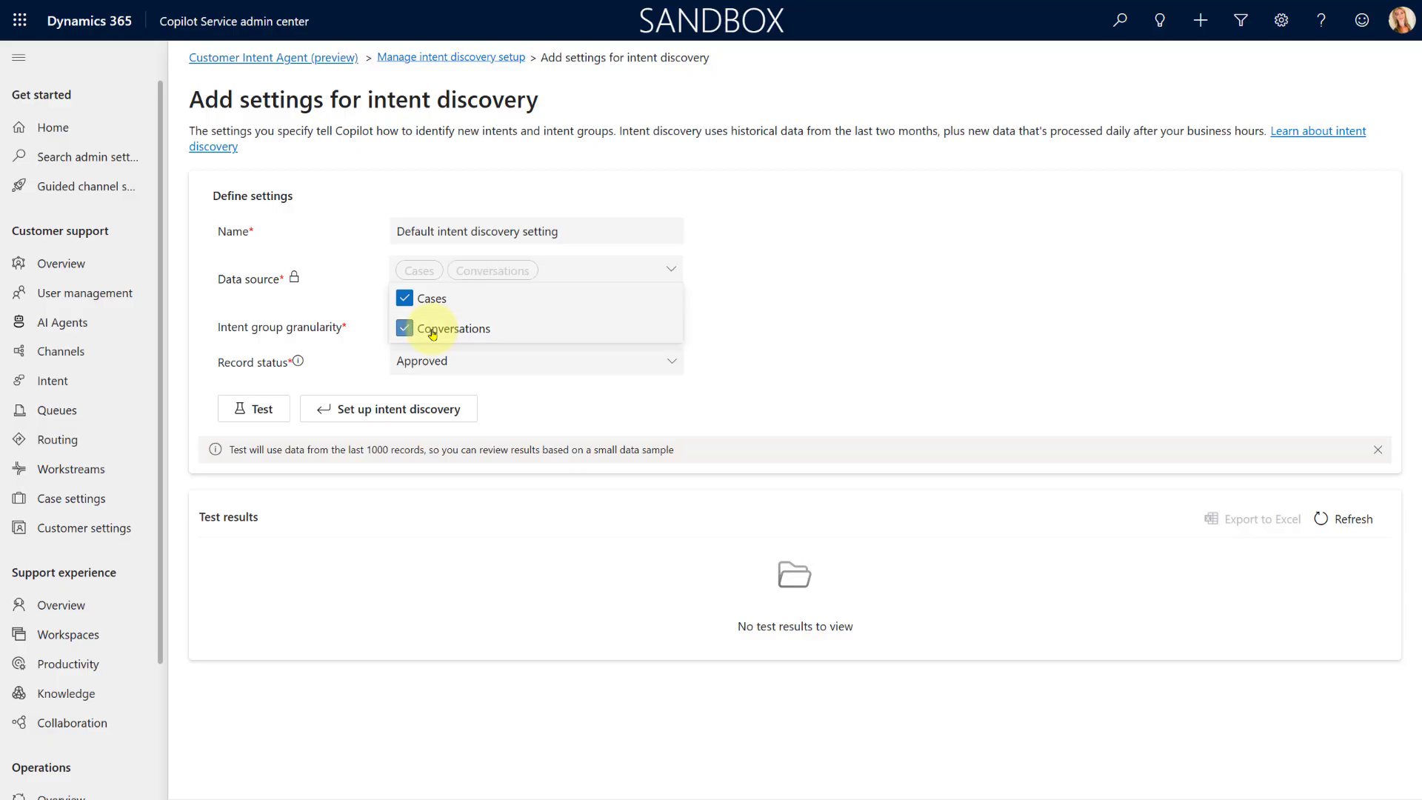
left_click(742, 343)
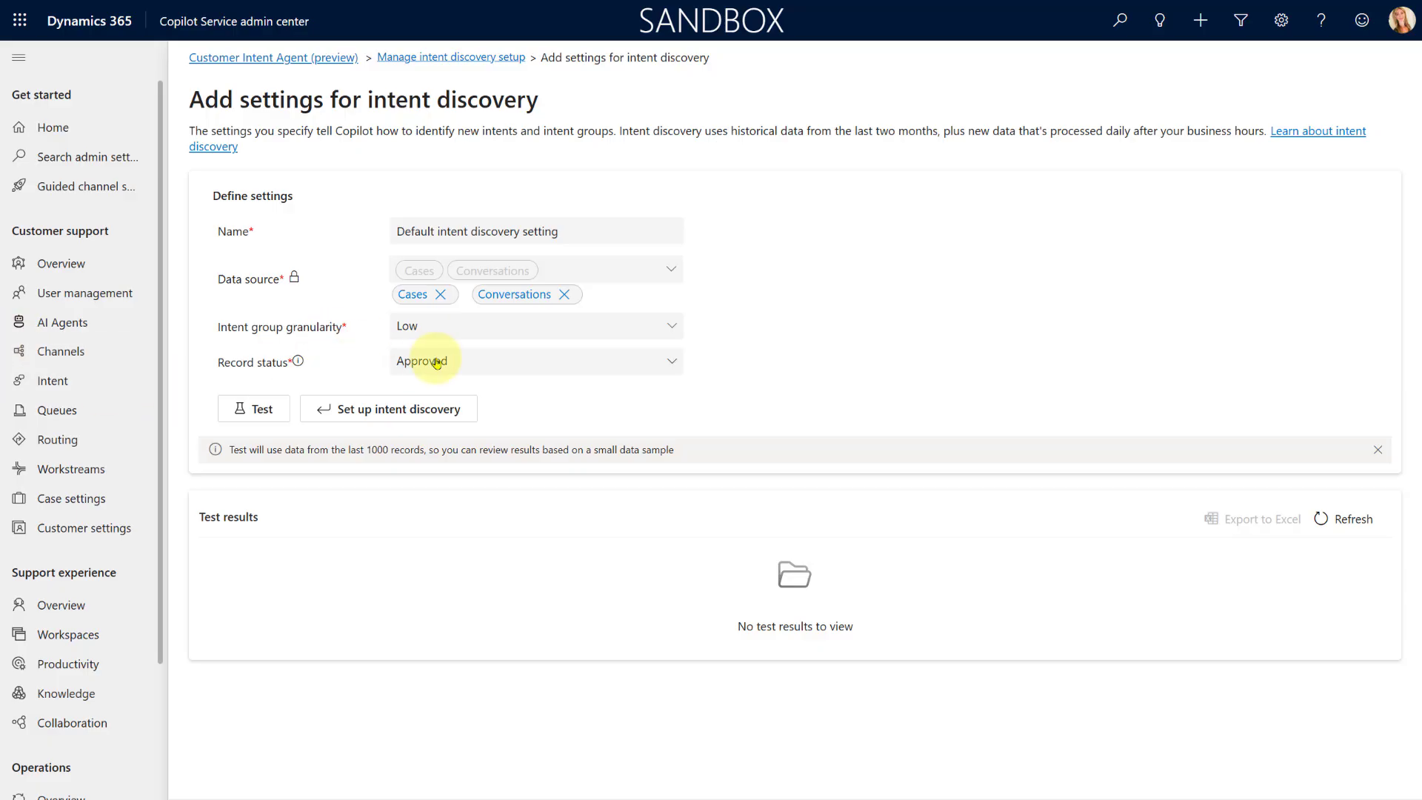
- Set the discovery settings' record status to Pending and the intent group granularity to High
left_click(499, 330)
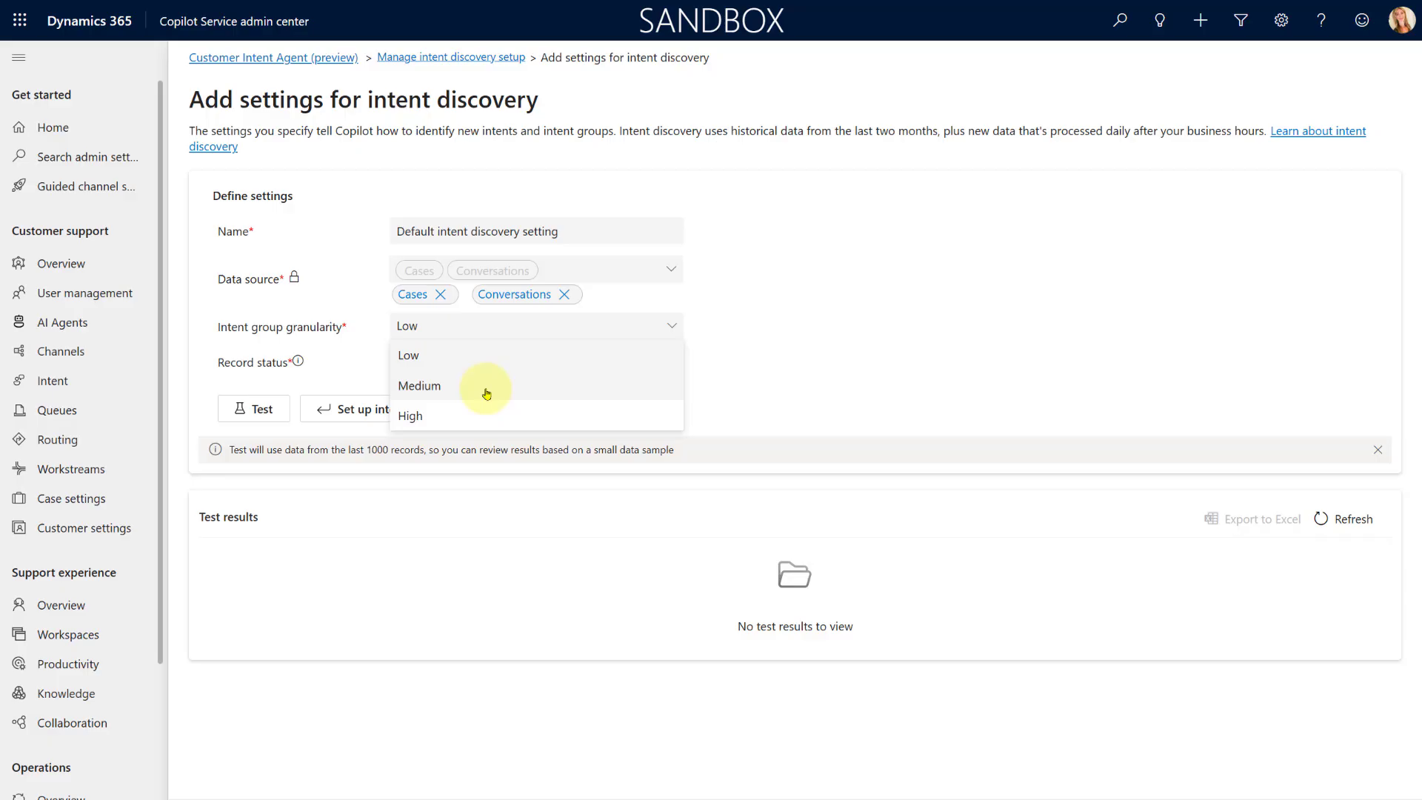
left_click(354, 339)
left_click(465, 363)
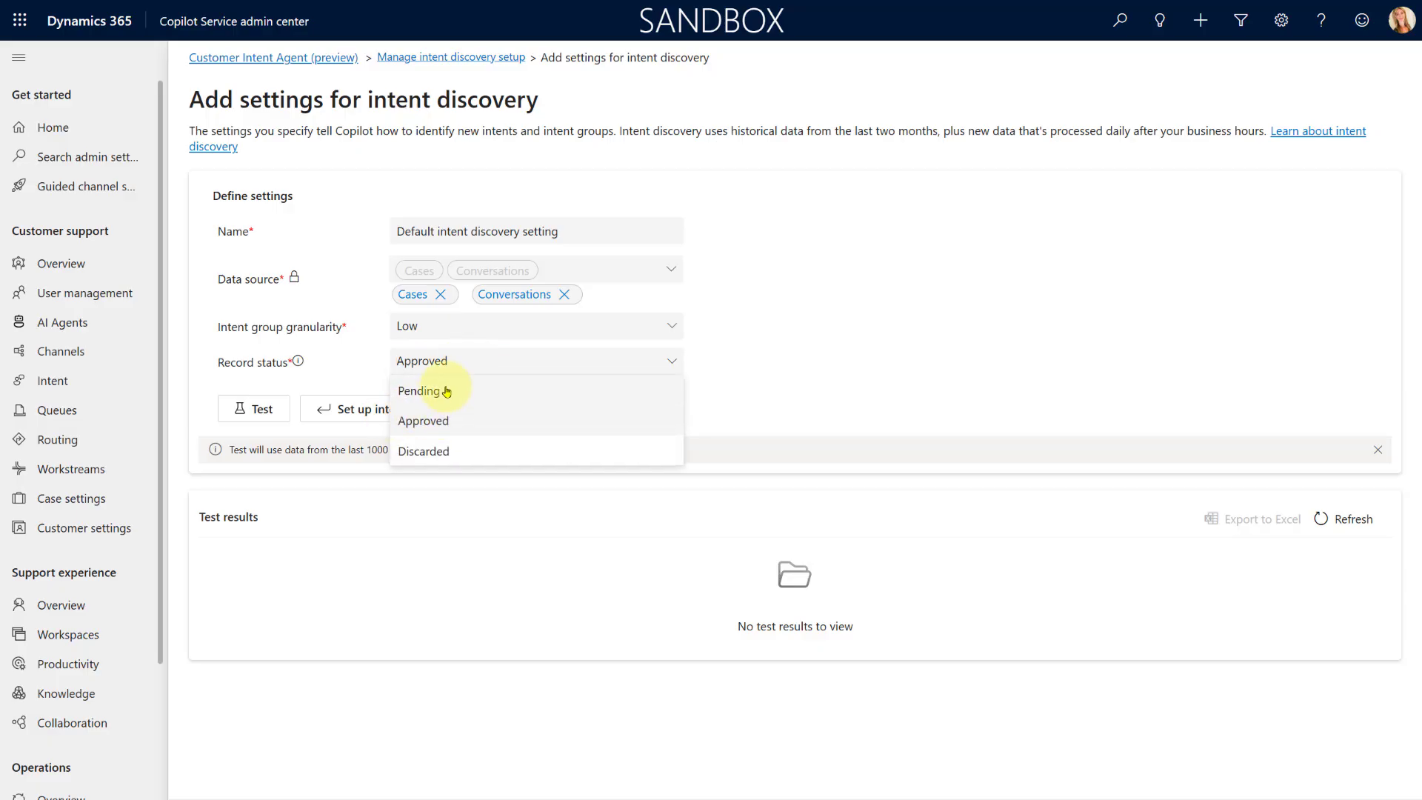
left_click(447, 392)
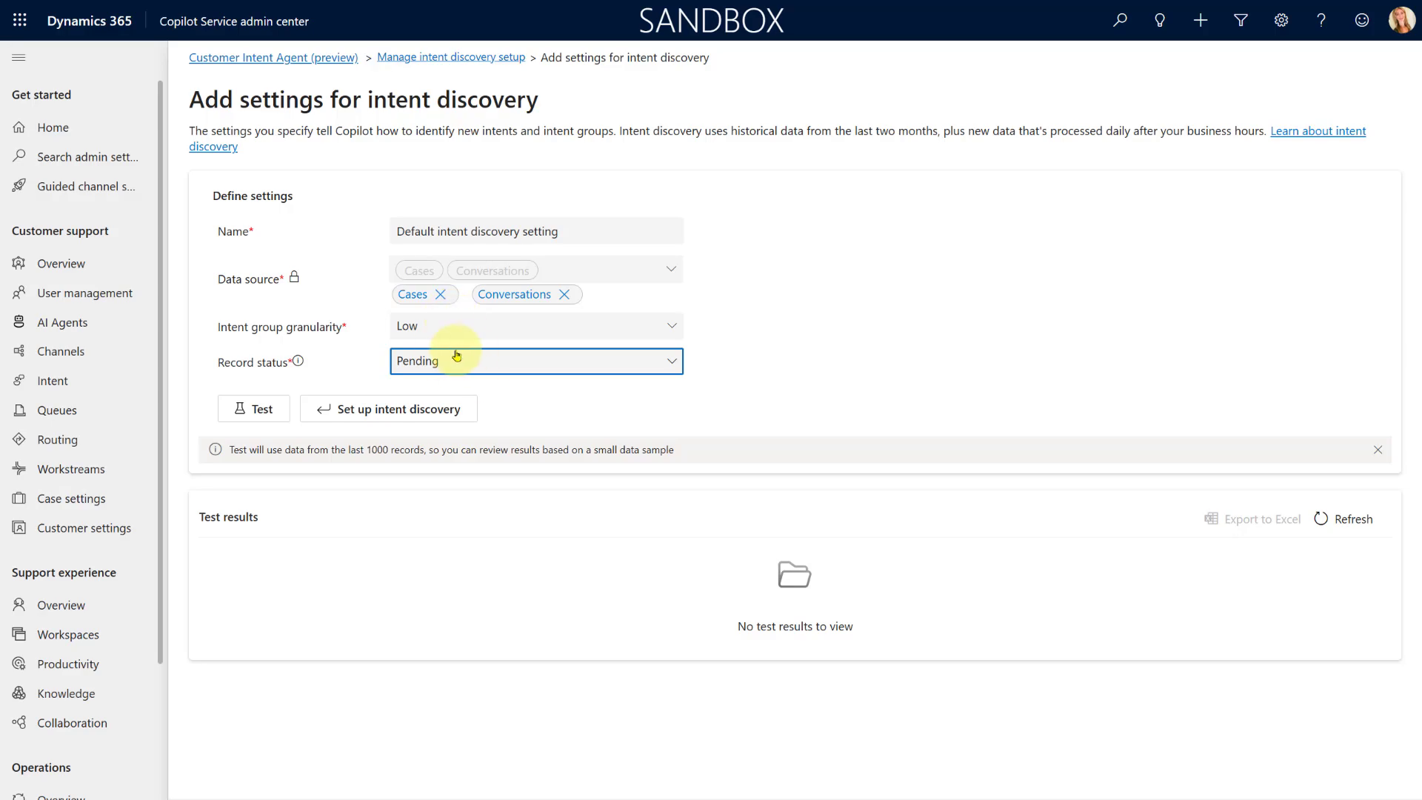
left_click(471, 331)
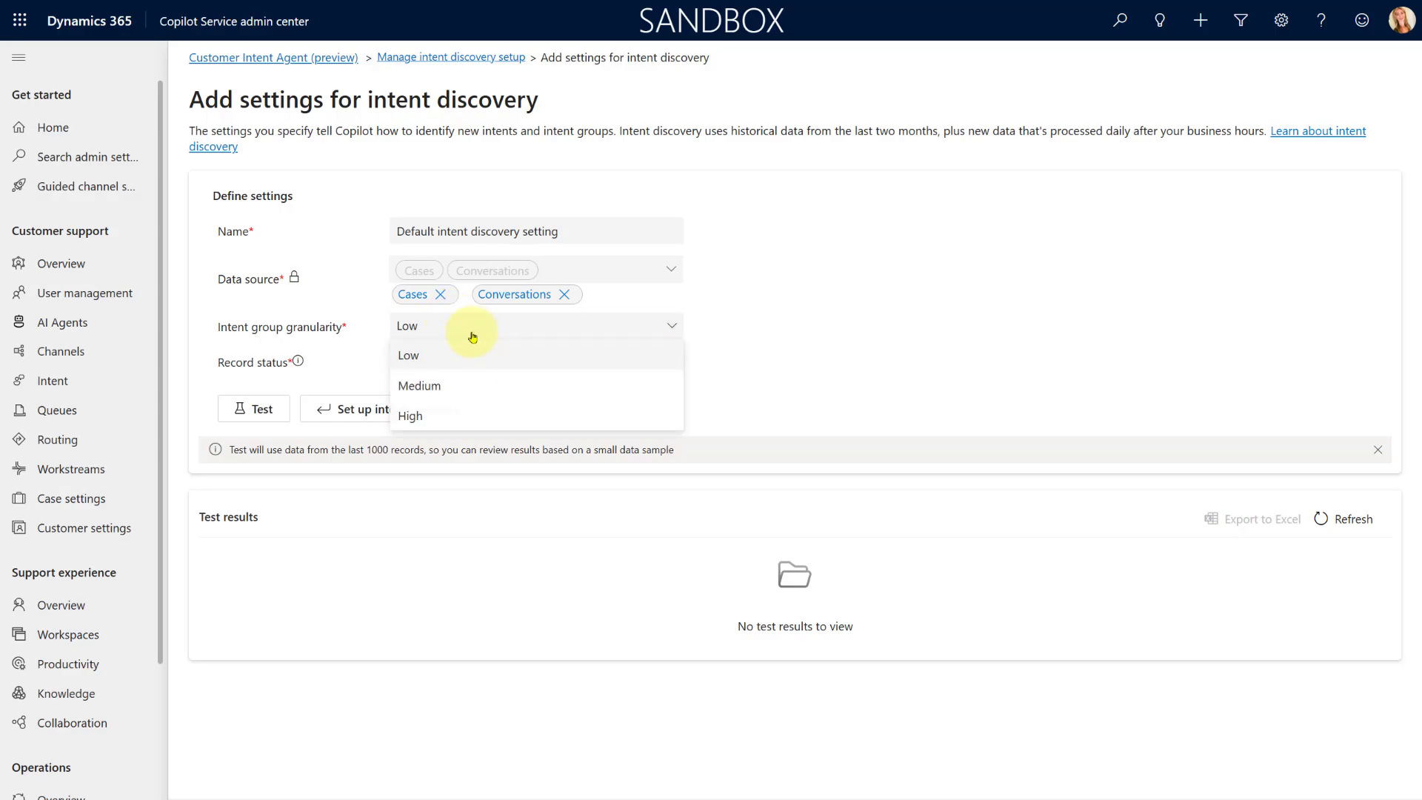
left_click(445, 415)
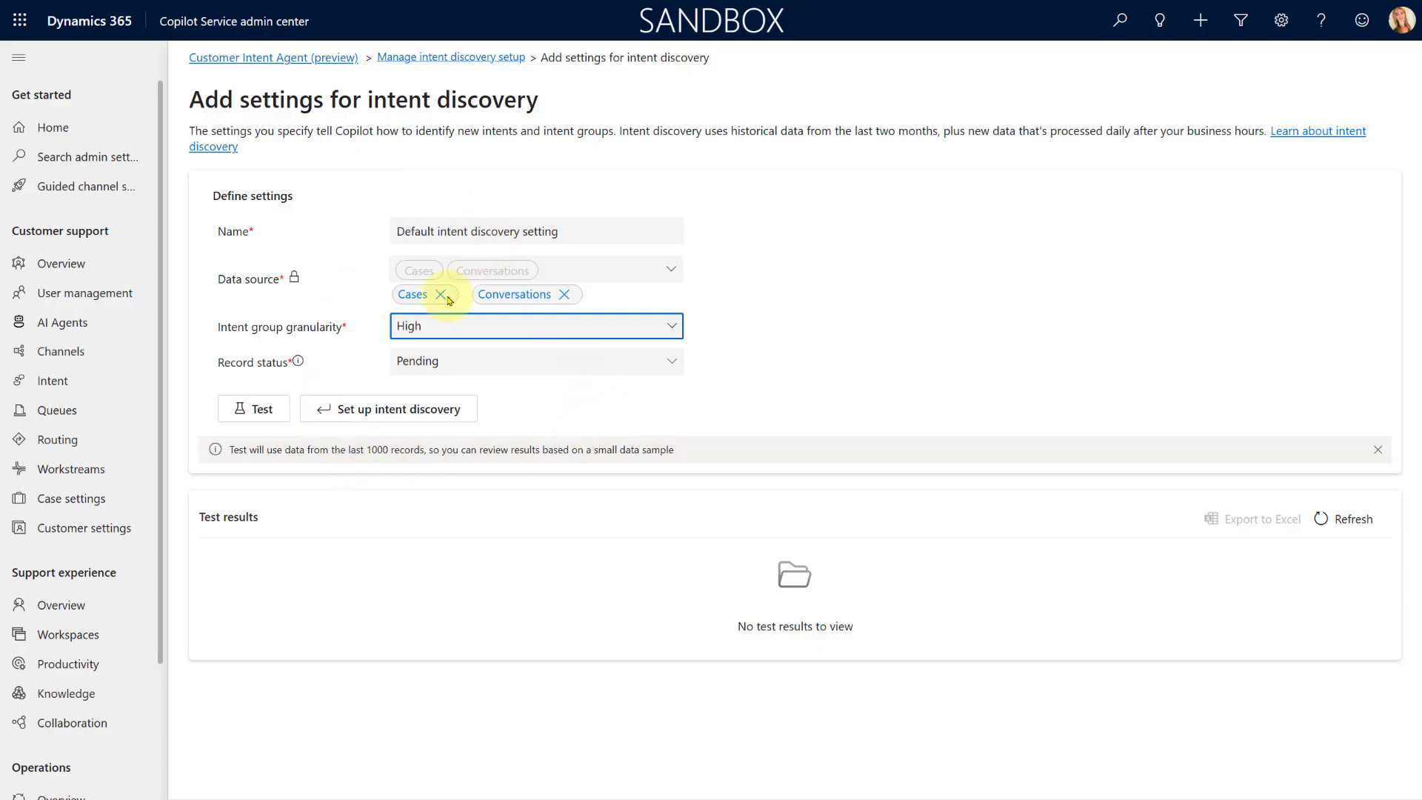
- Run a test of the intent discovery settings, refresh the test results and dismiss the notification
left_click(249, 411)
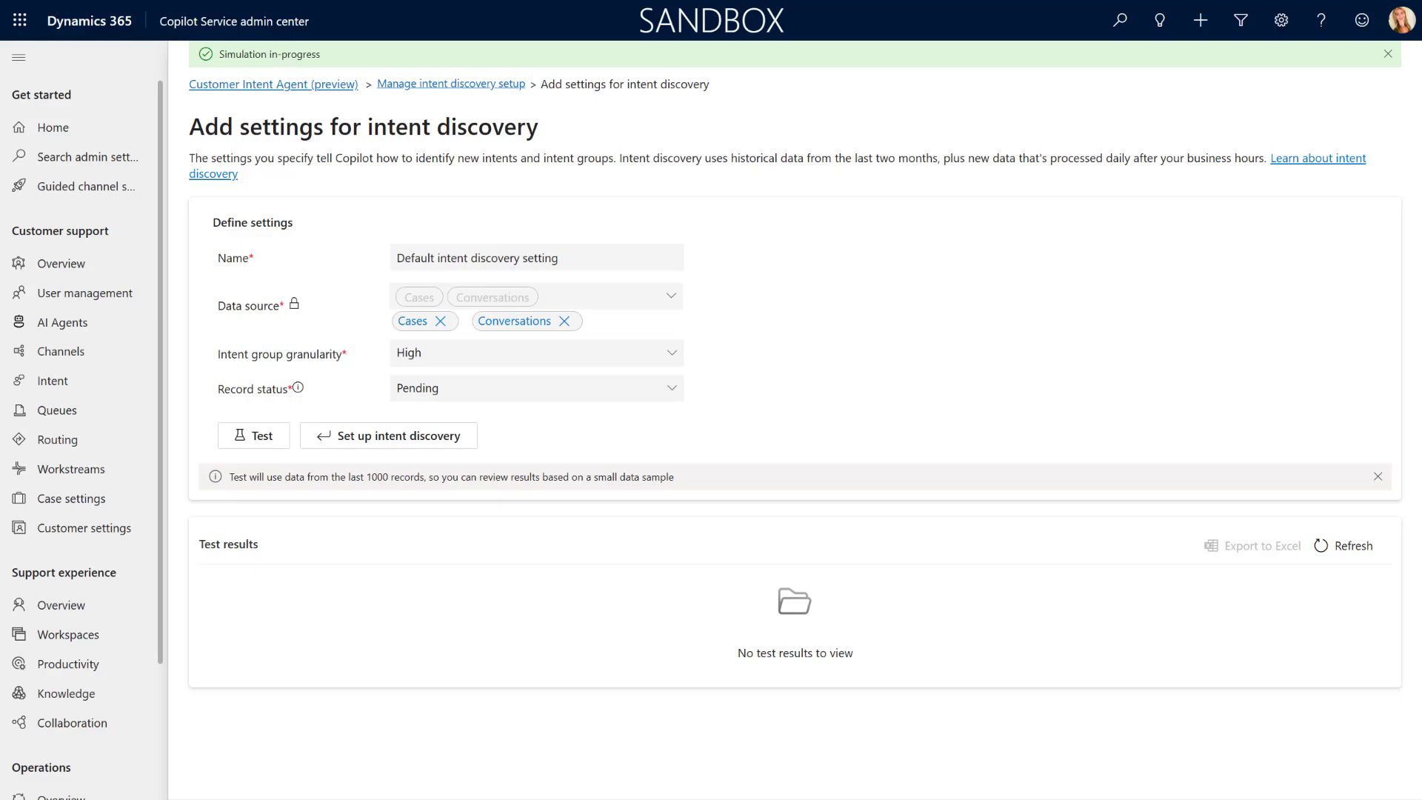
left_click(1341, 549)
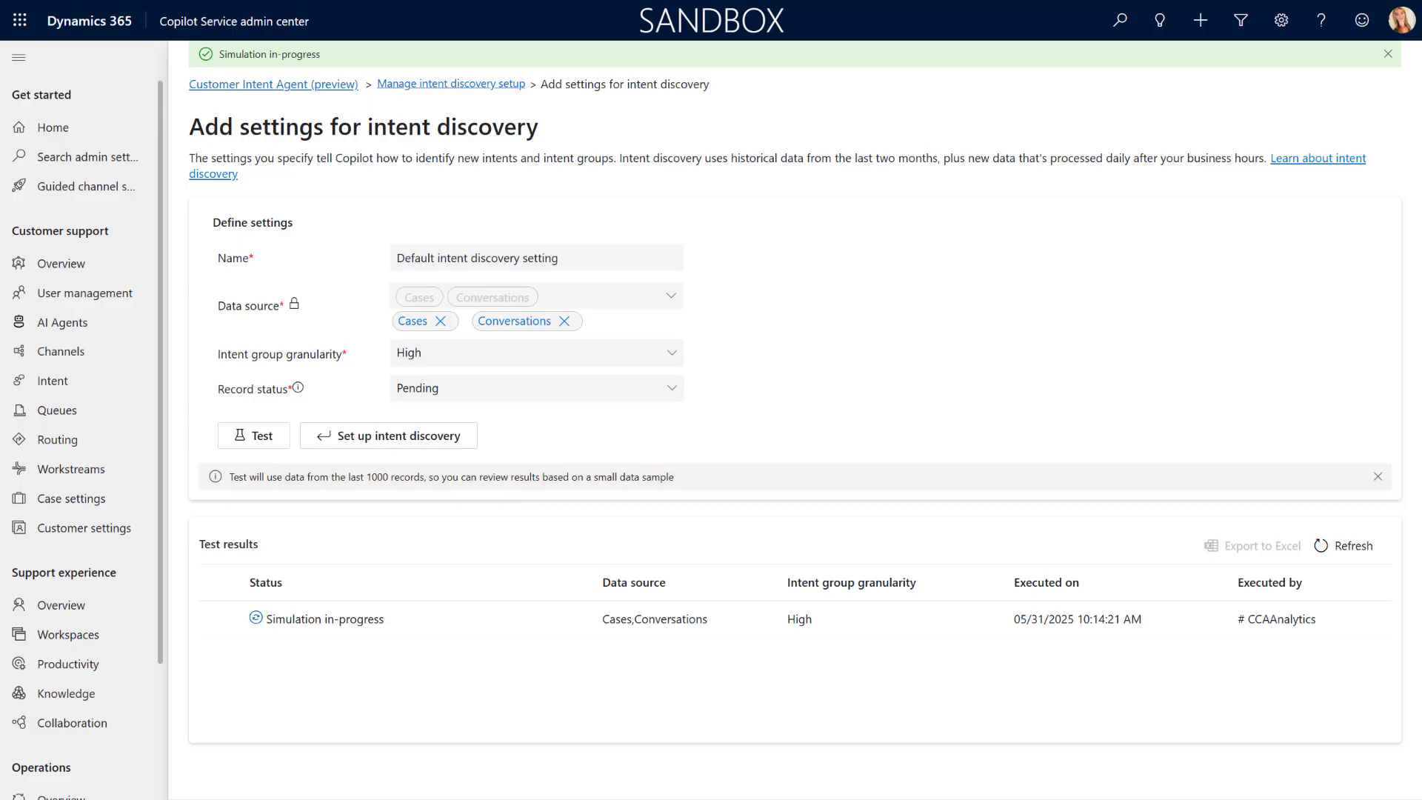
left_click(1388, 53)
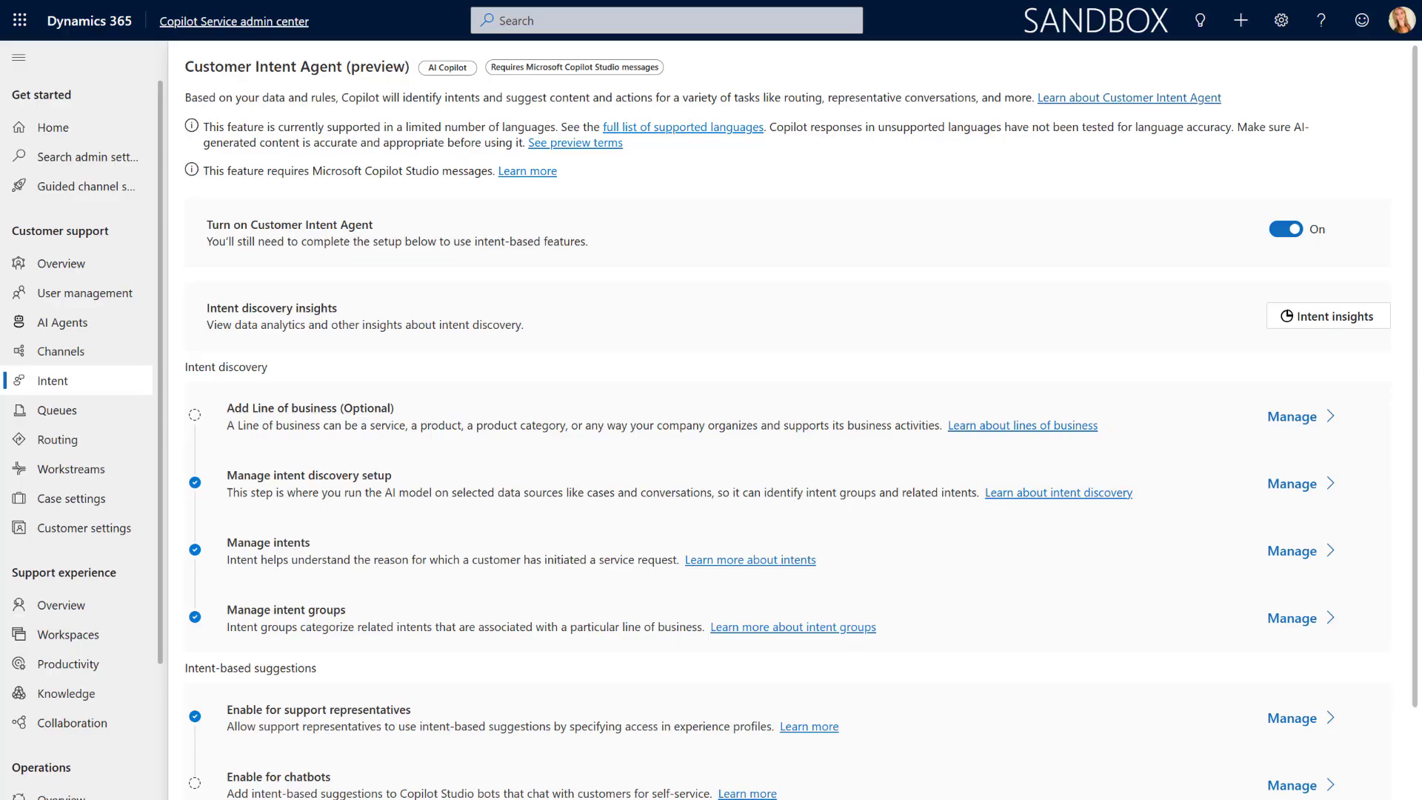
- Open the default intent discovery setting, export the completed simulation for Cases and Conversations to Excel, and deselect it
left_click(1302, 486)
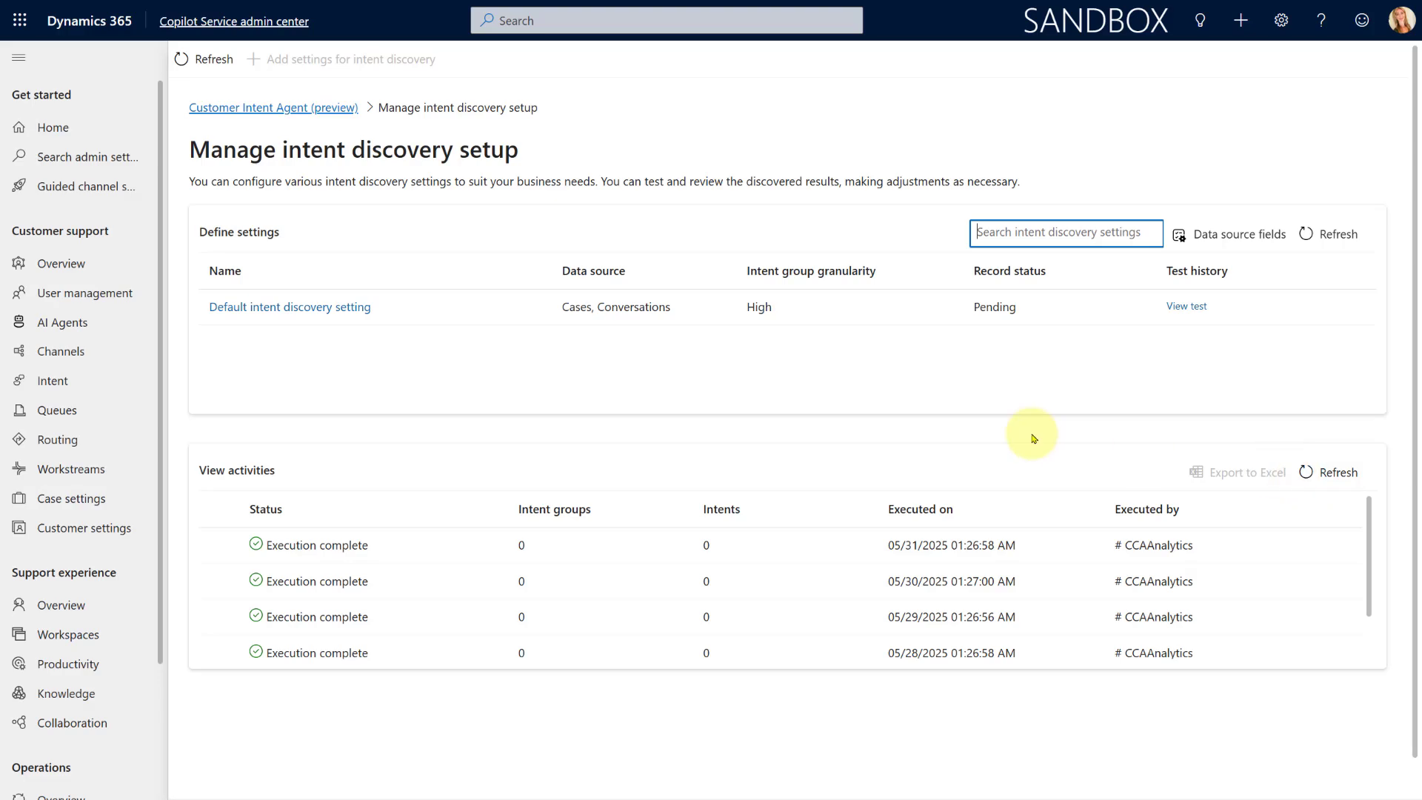
left_click(270, 308)
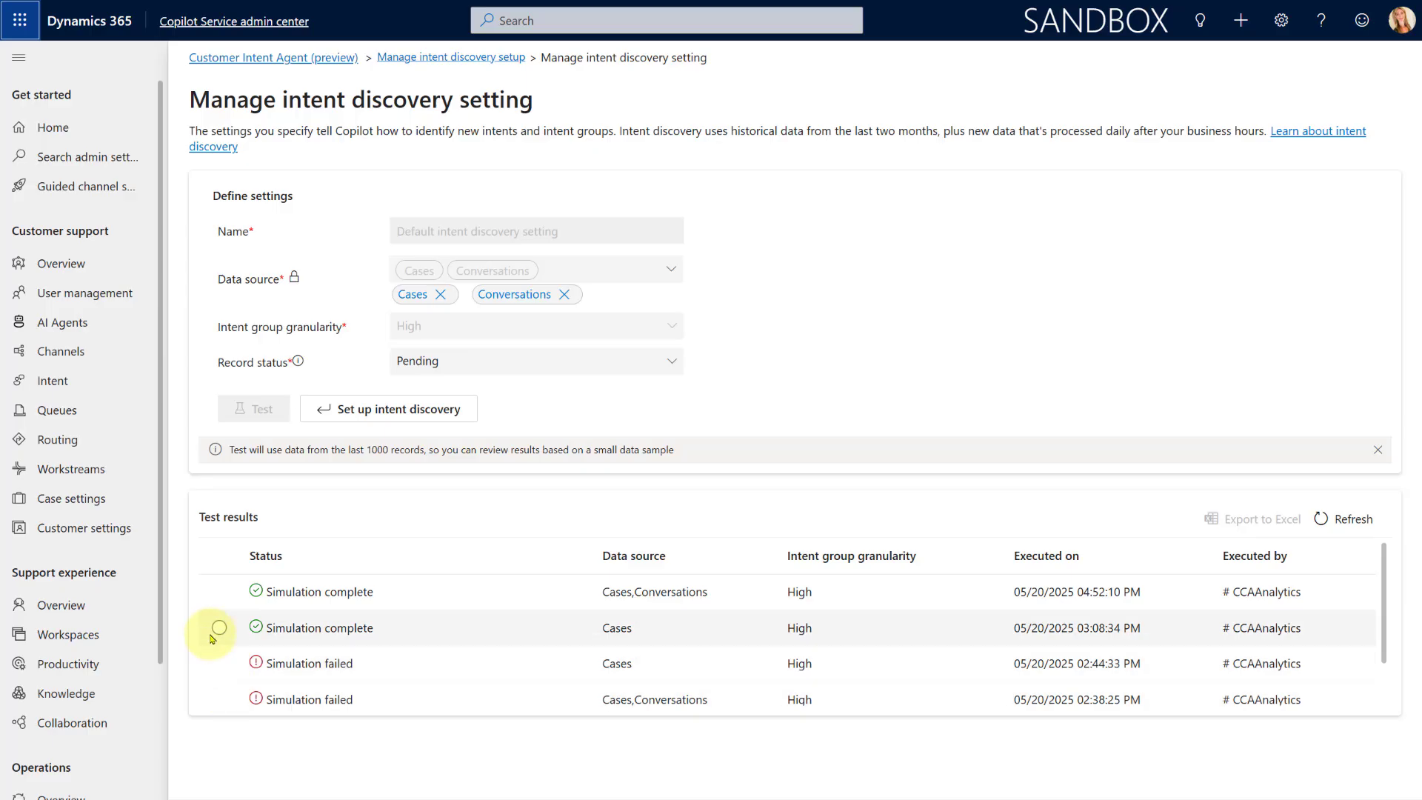
left_click(219, 594)
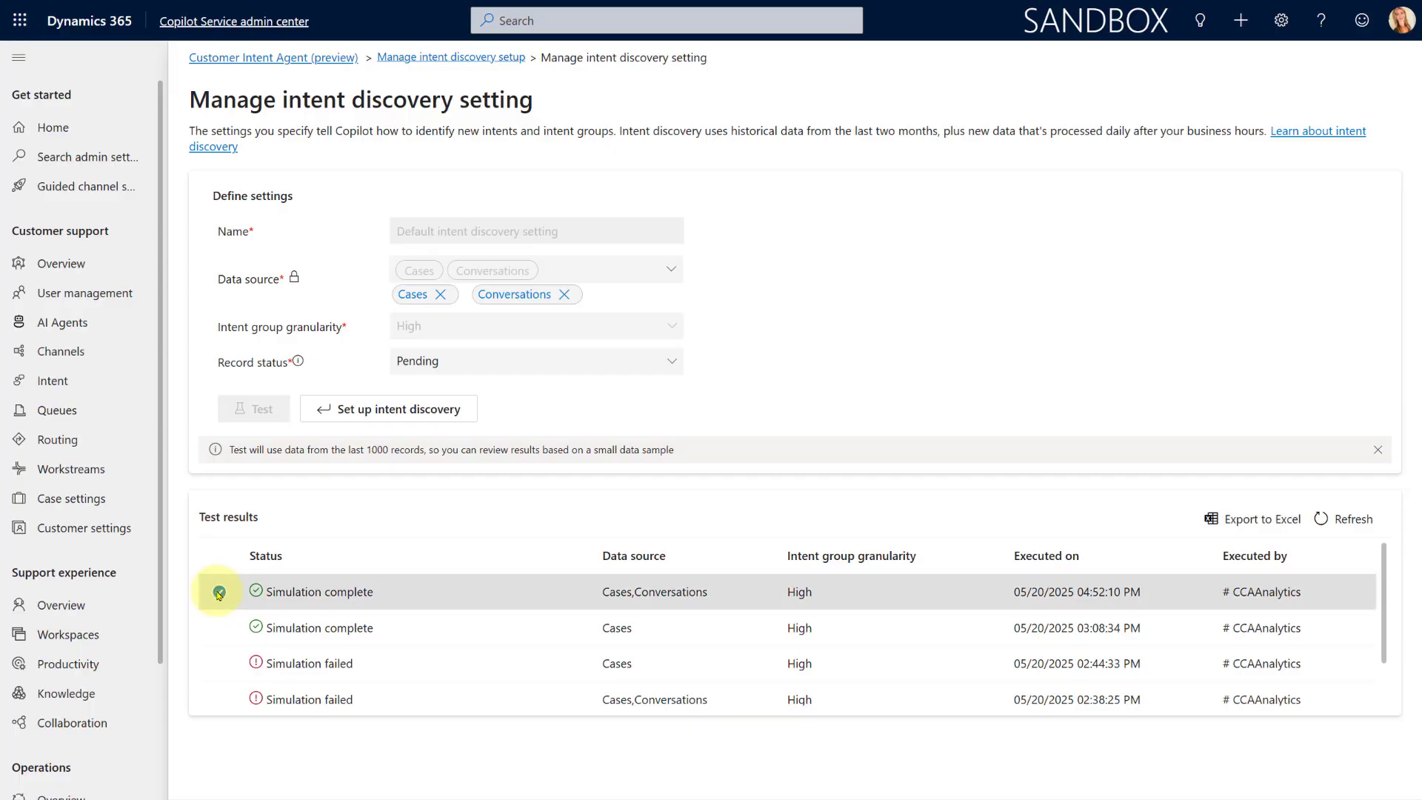
left_click(1267, 526)
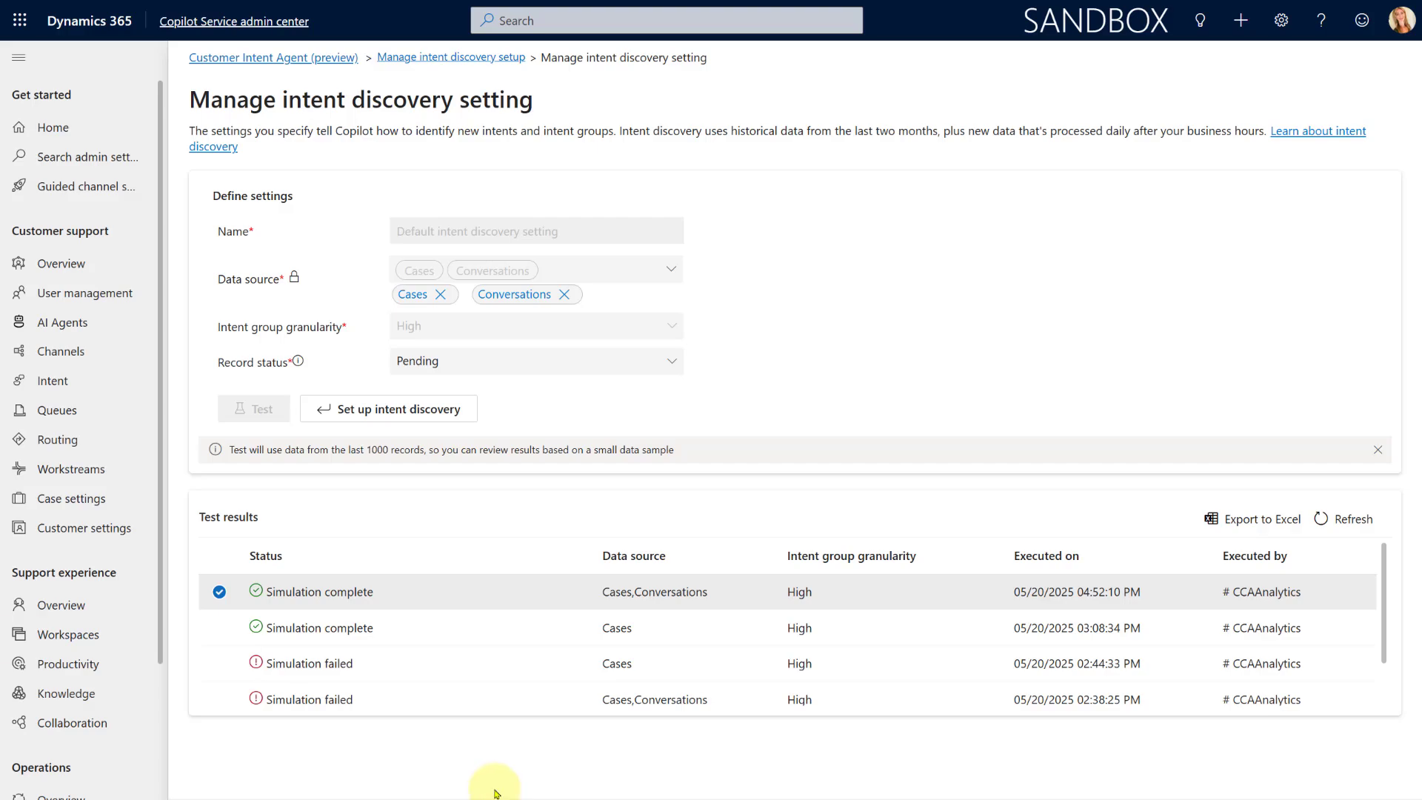
left_click(219, 591)
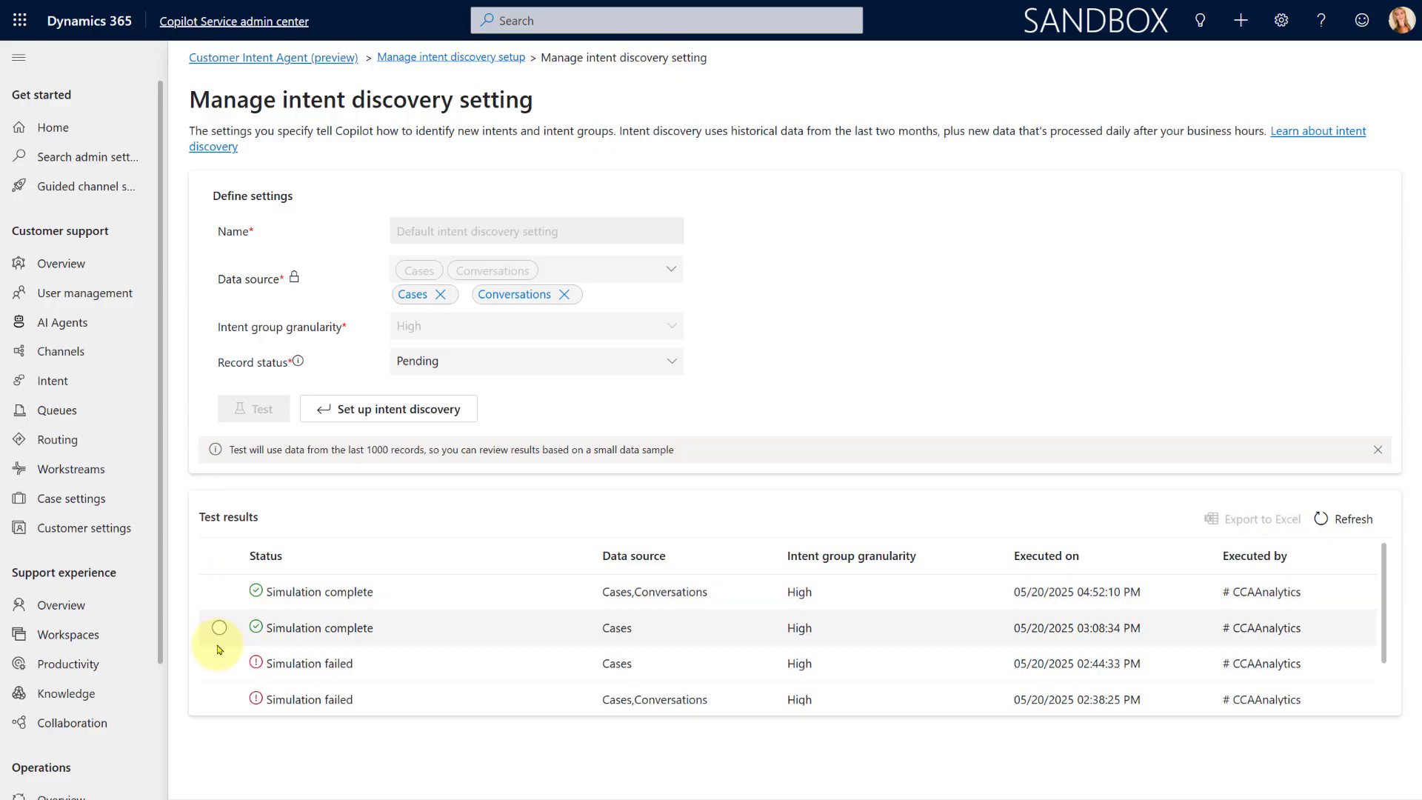
left_click(220, 662)
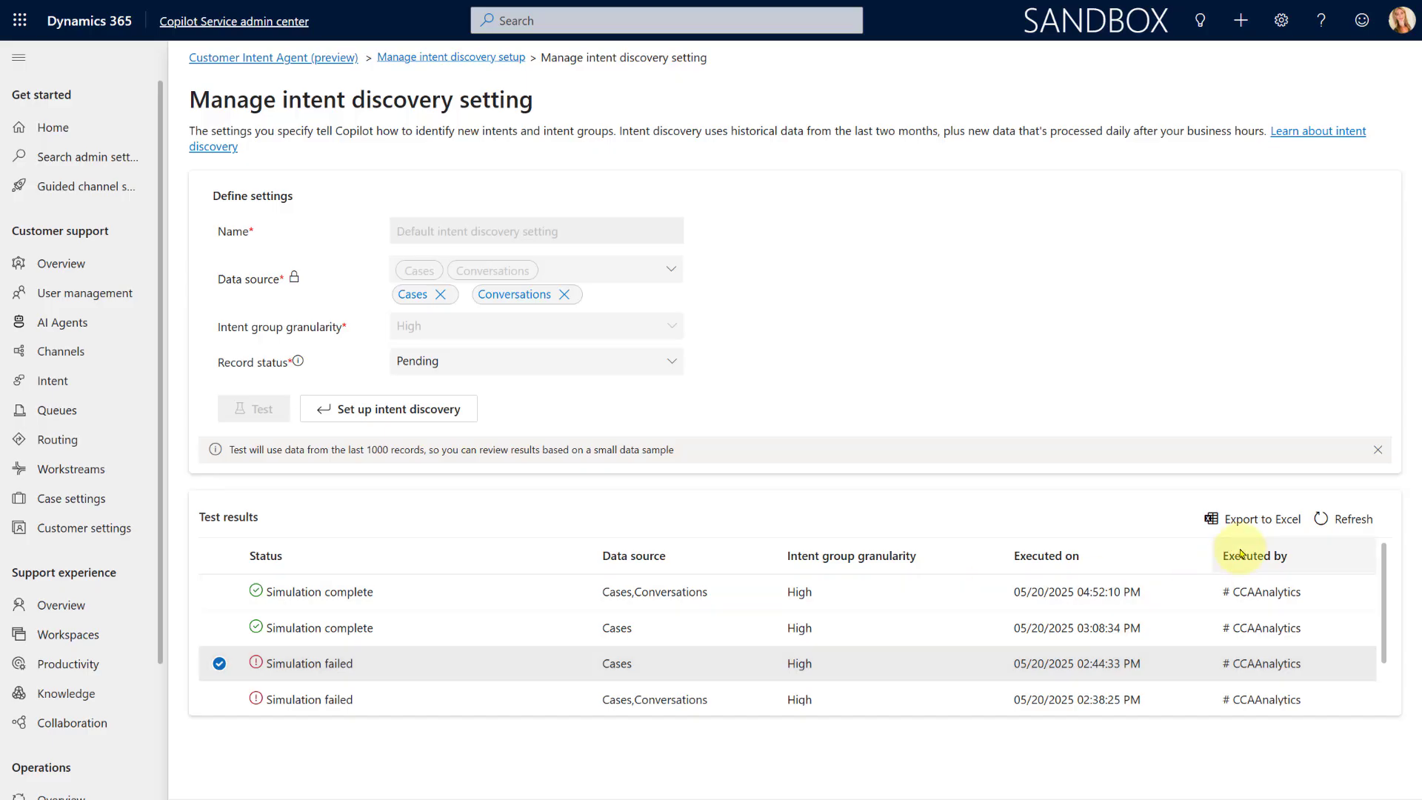
left_click(219, 662)
left_click(220, 592)
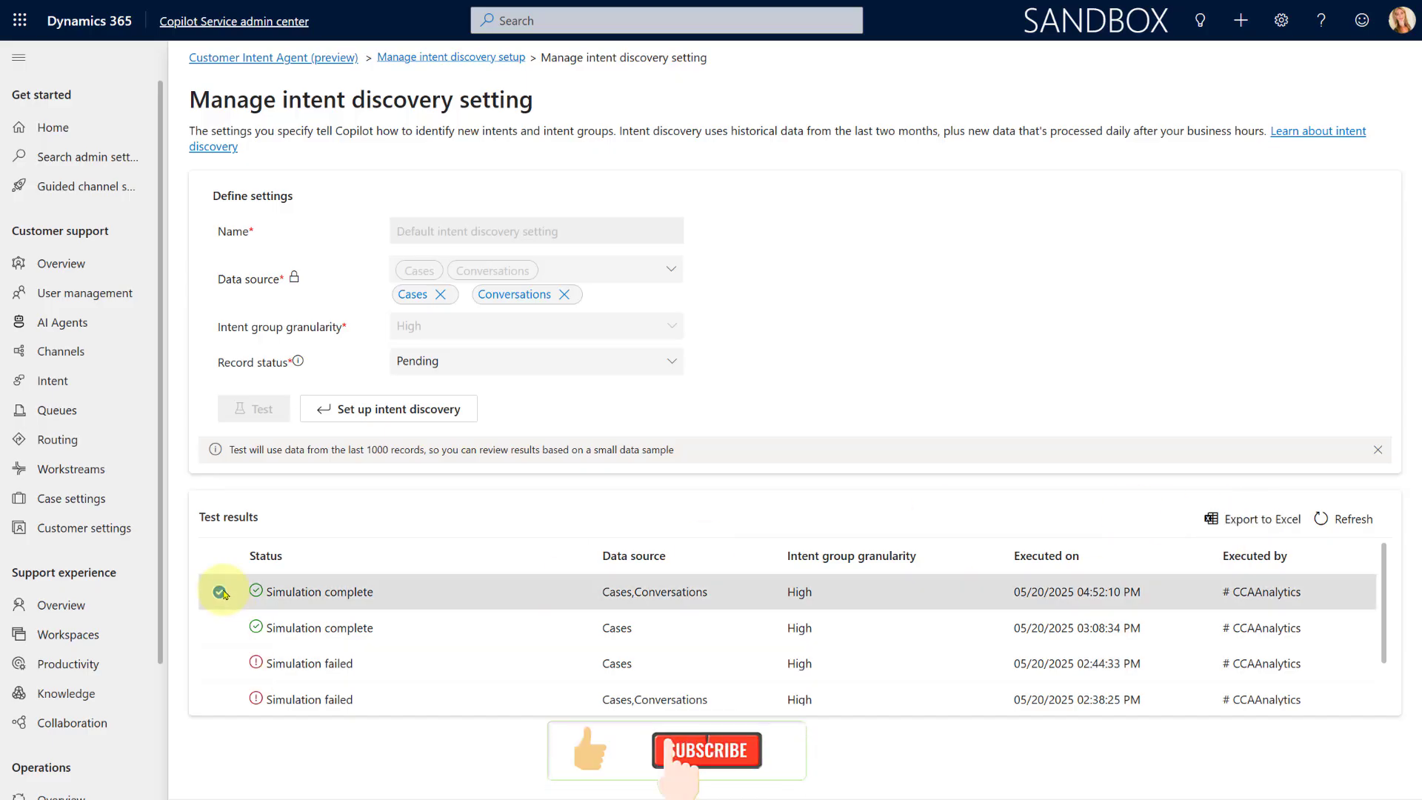
left_click(219, 592)
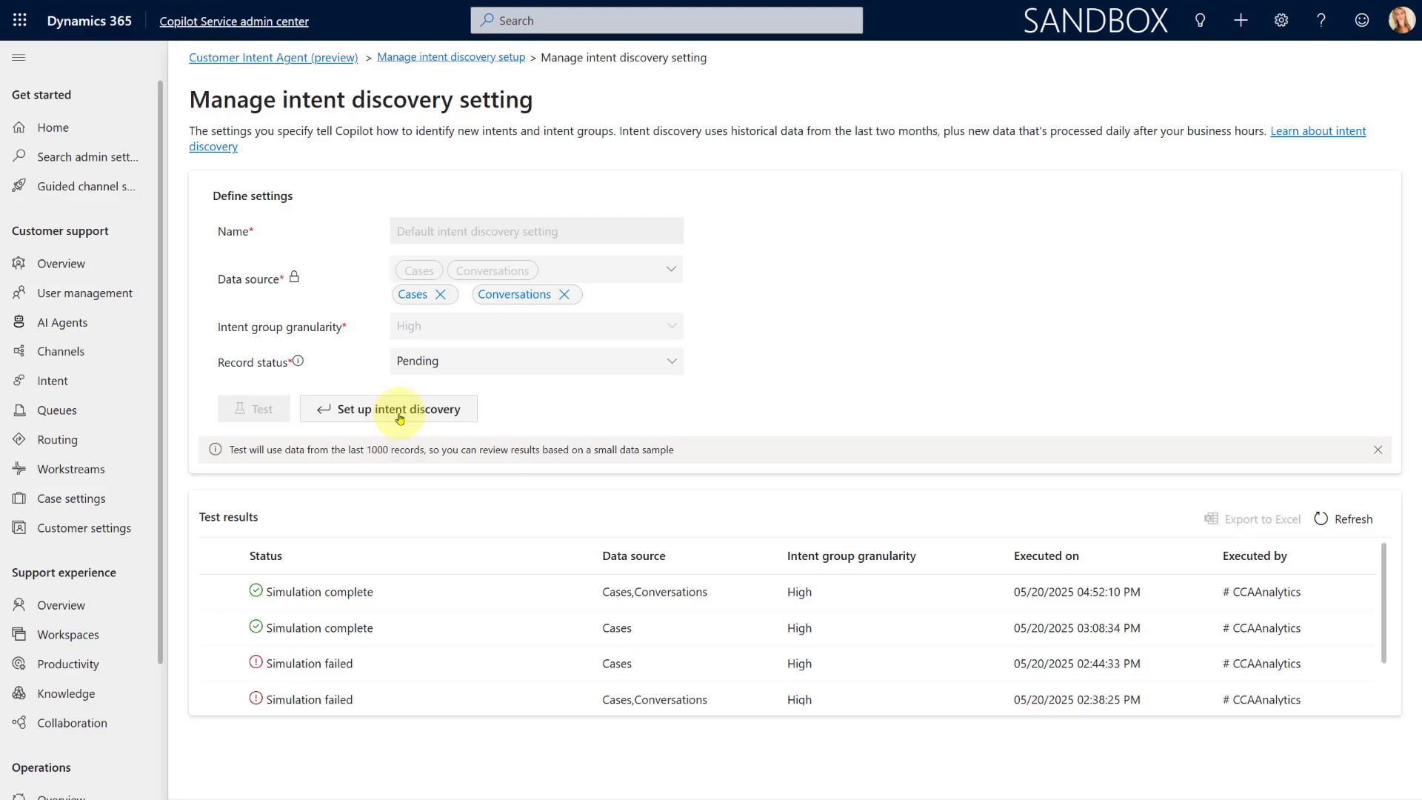
- Select the completed Cases and Conversations simulation and review each intent group in its exported ExecutionRunDetails.xlsx workbook in Excel
left_click(411, 590)
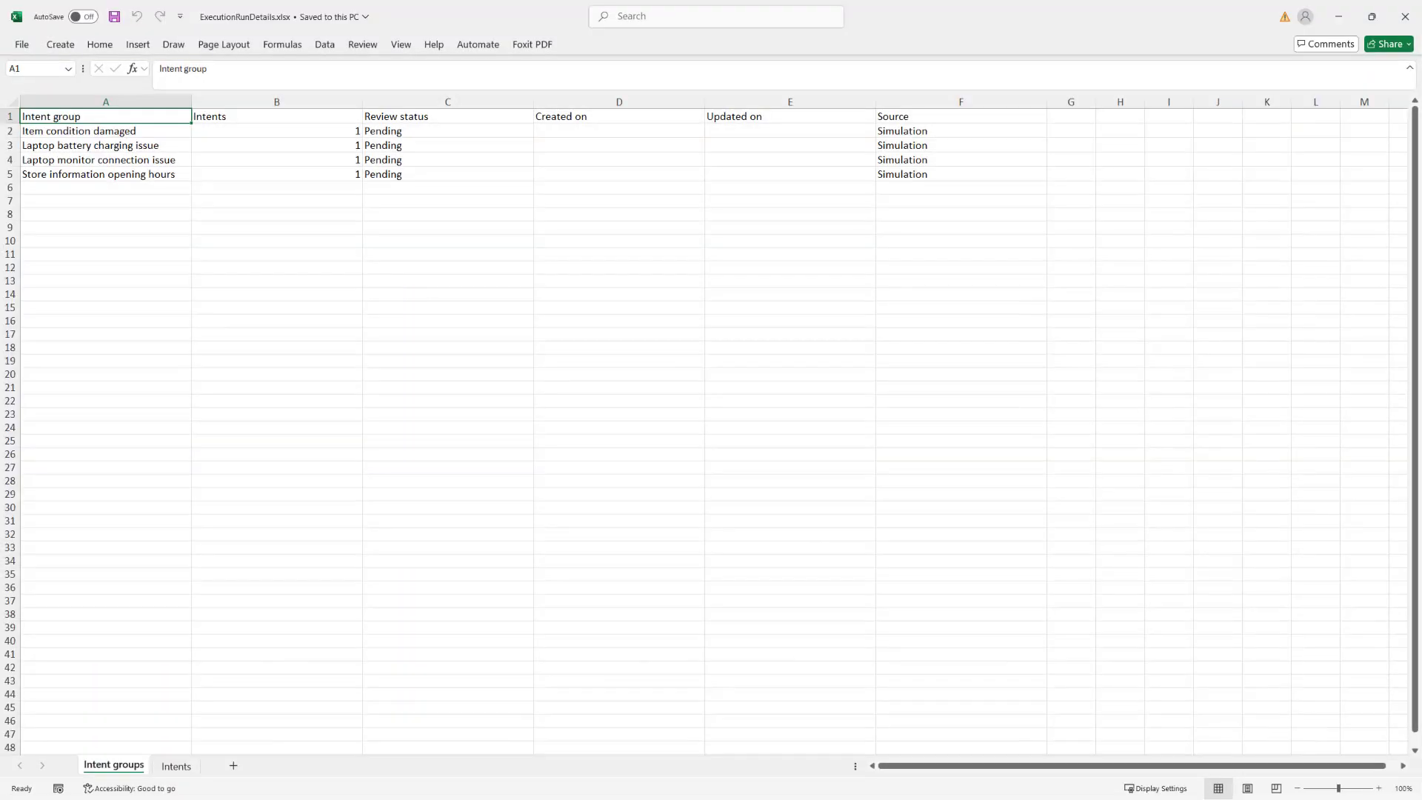
left_click(140, 294)
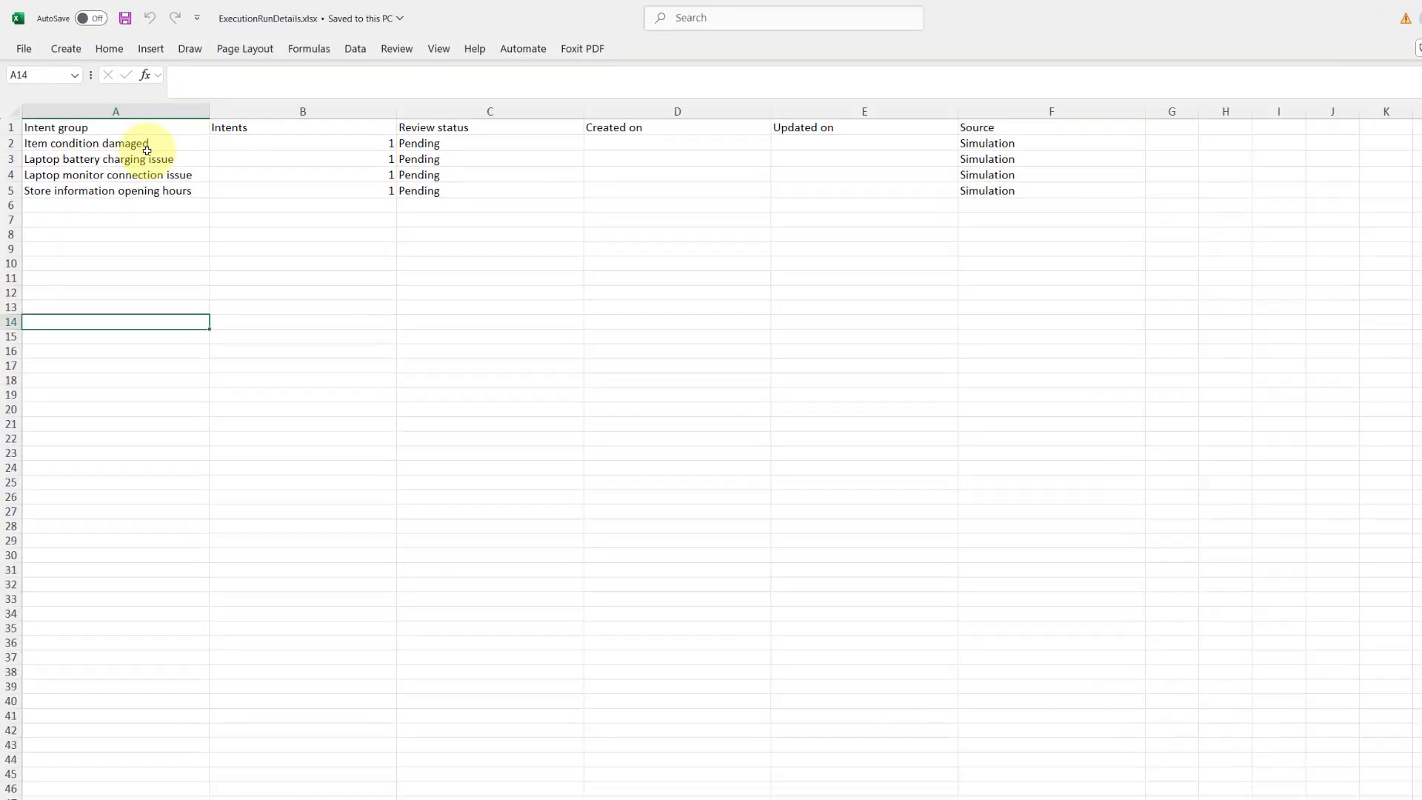
left_click(144, 143)
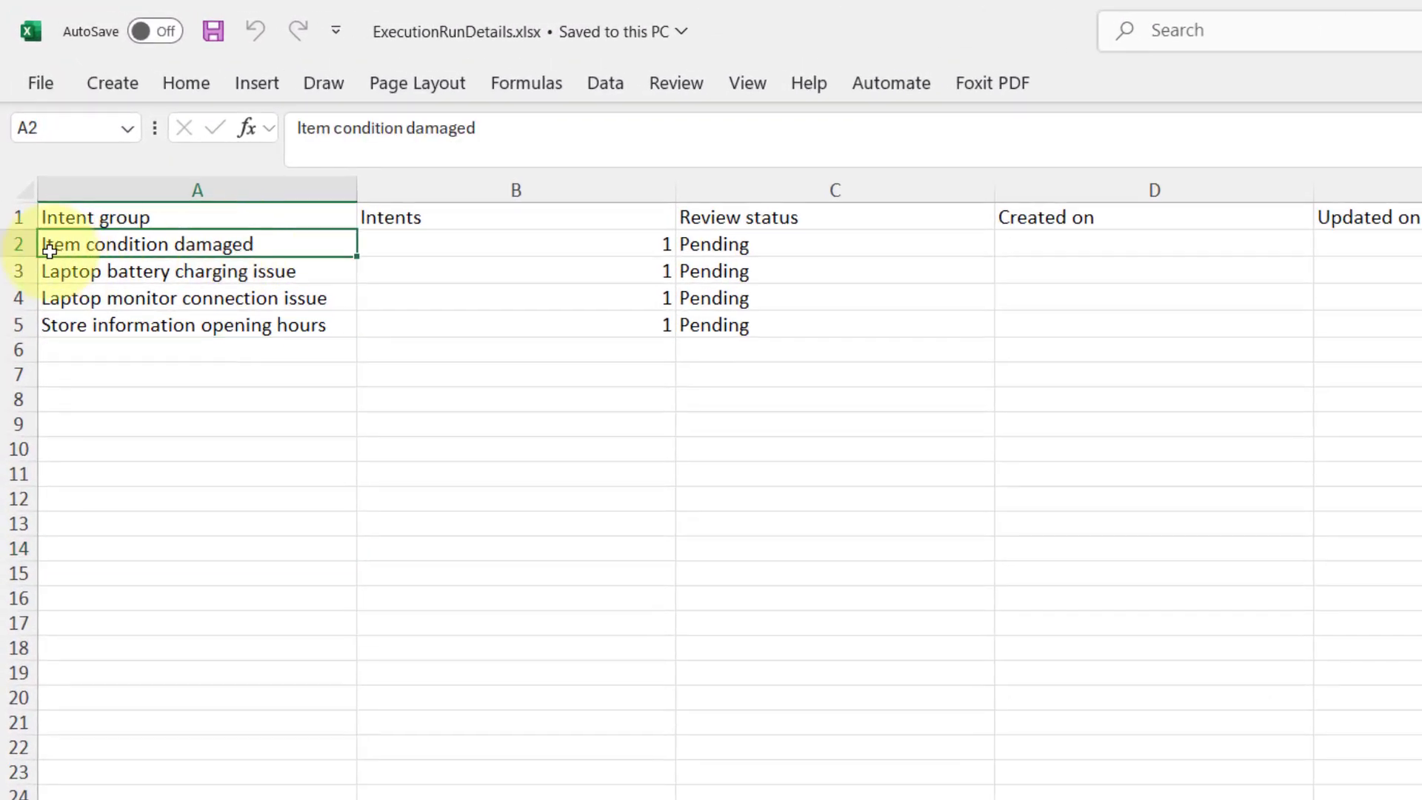
left_click(222, 272)
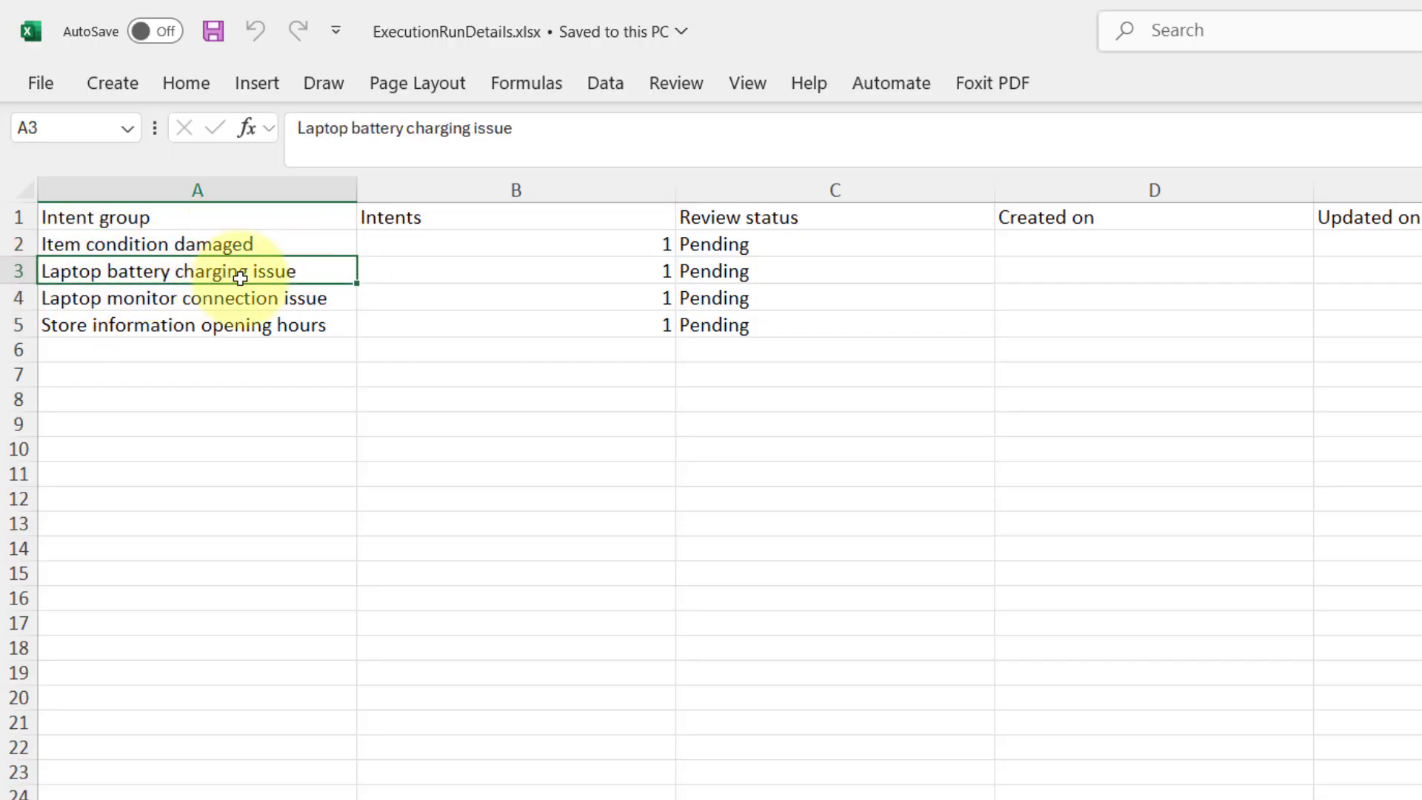
left_click(204, 306)
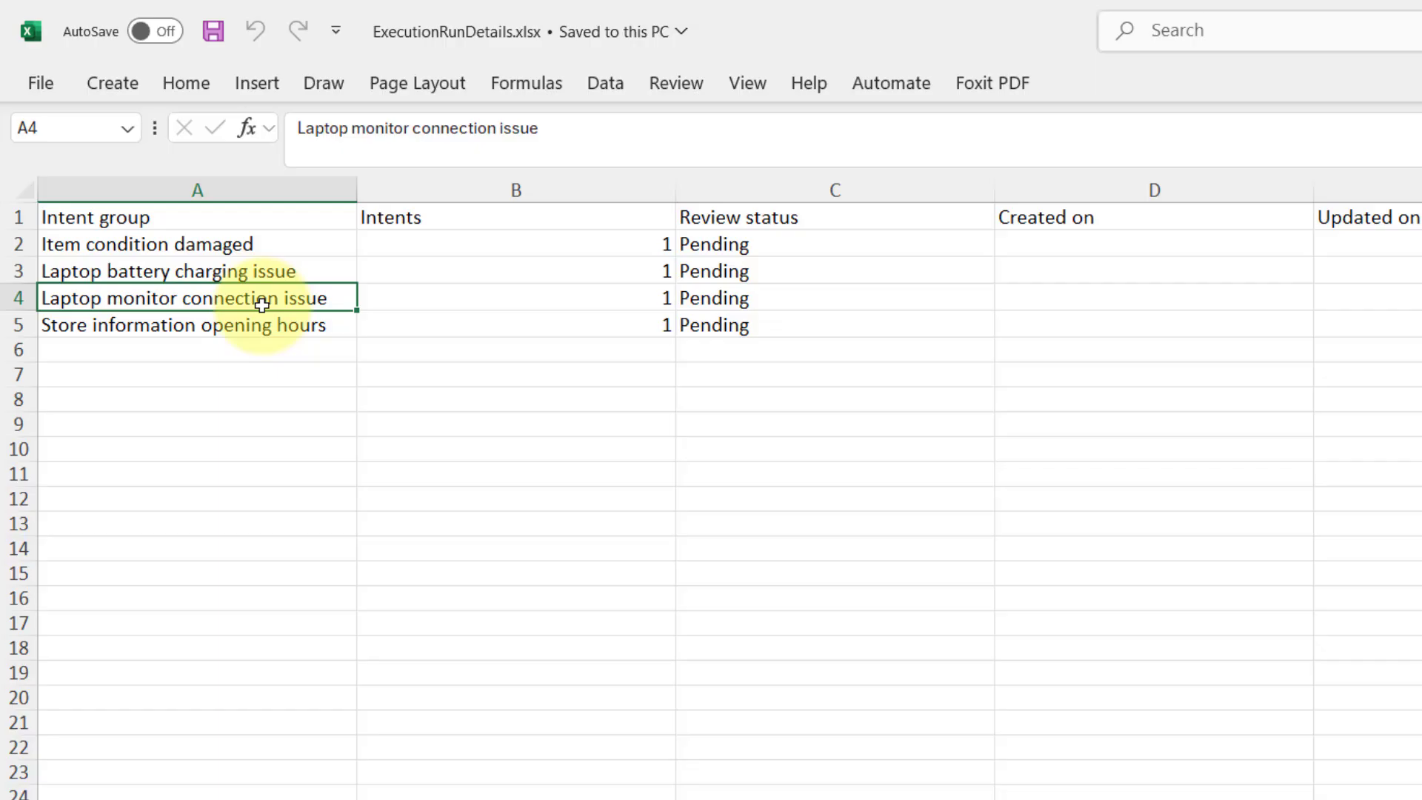
left_click(248, 326)
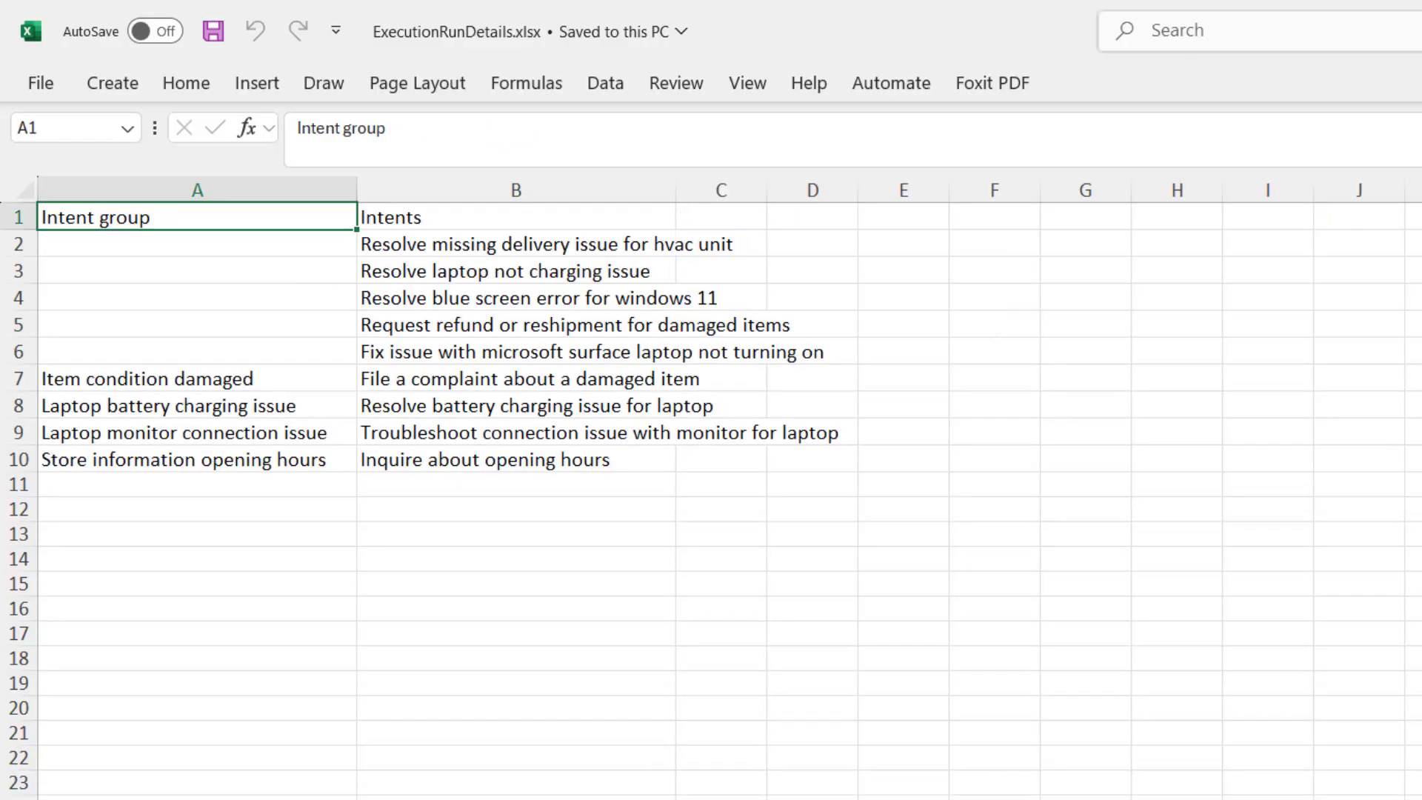
- Review the ungrouped and grouped intents on the workbook's Intents sheet and close the workbook
left_click(440, 243)
left_click_drag(440, 243, 437, 354)
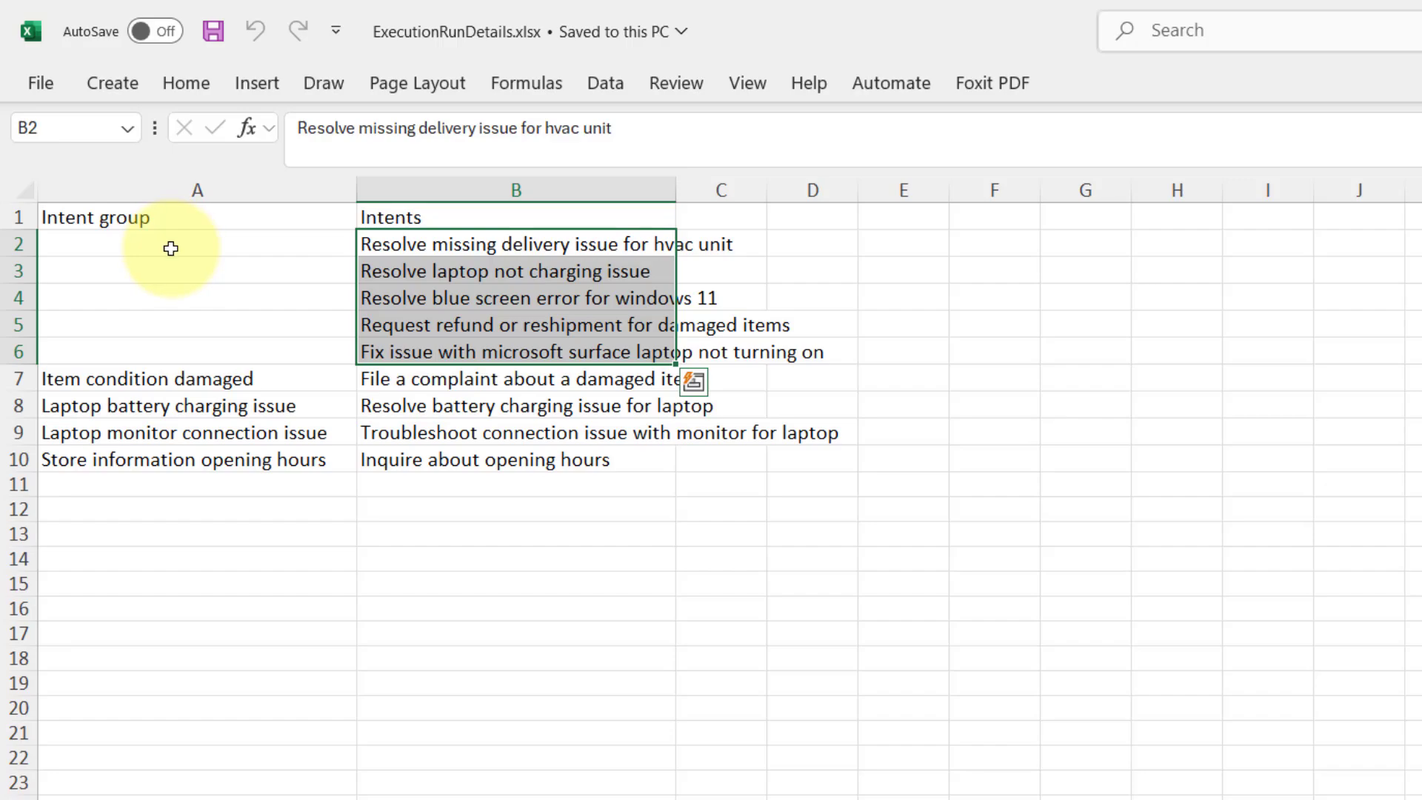
left_click_drag(375, 378, 374, 458)
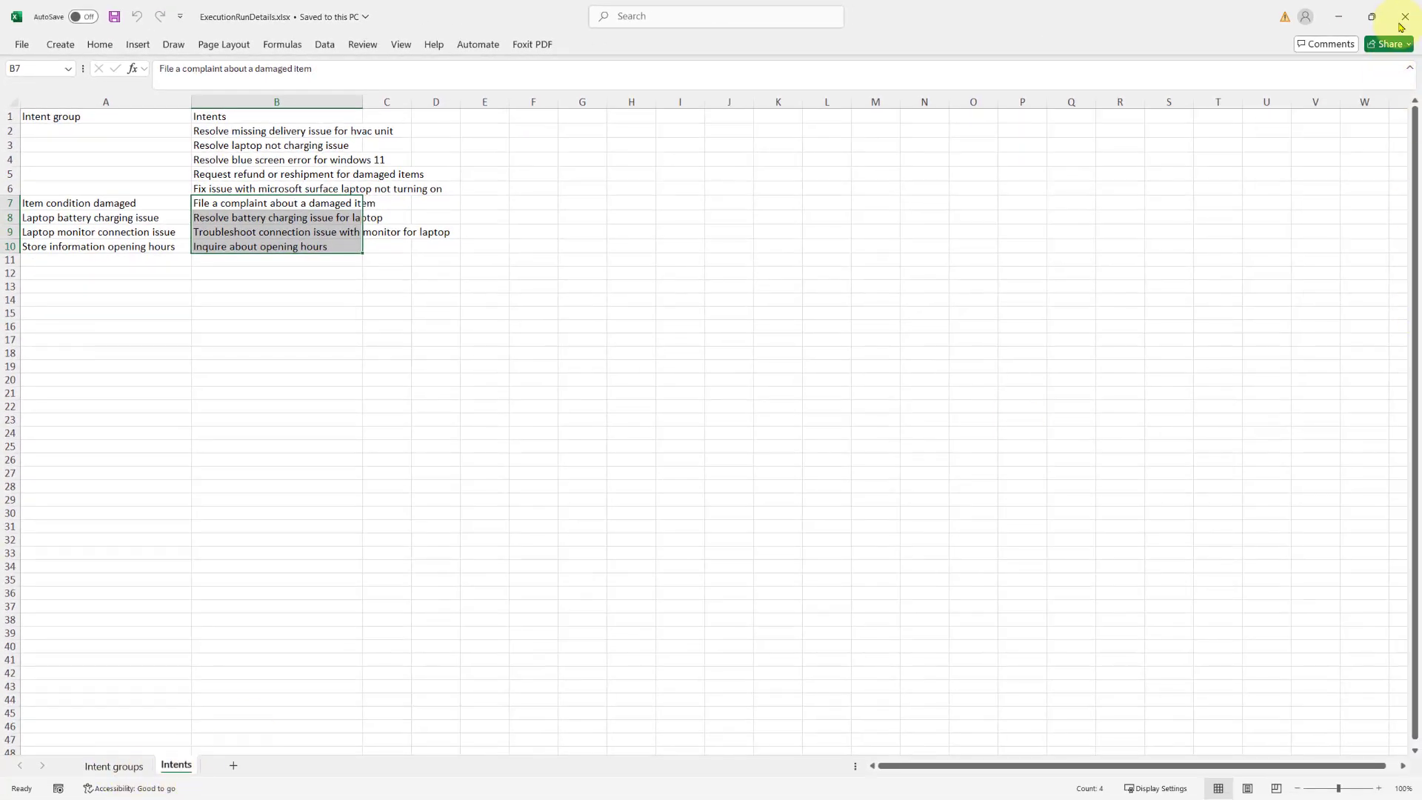
left_click(1401, 27)
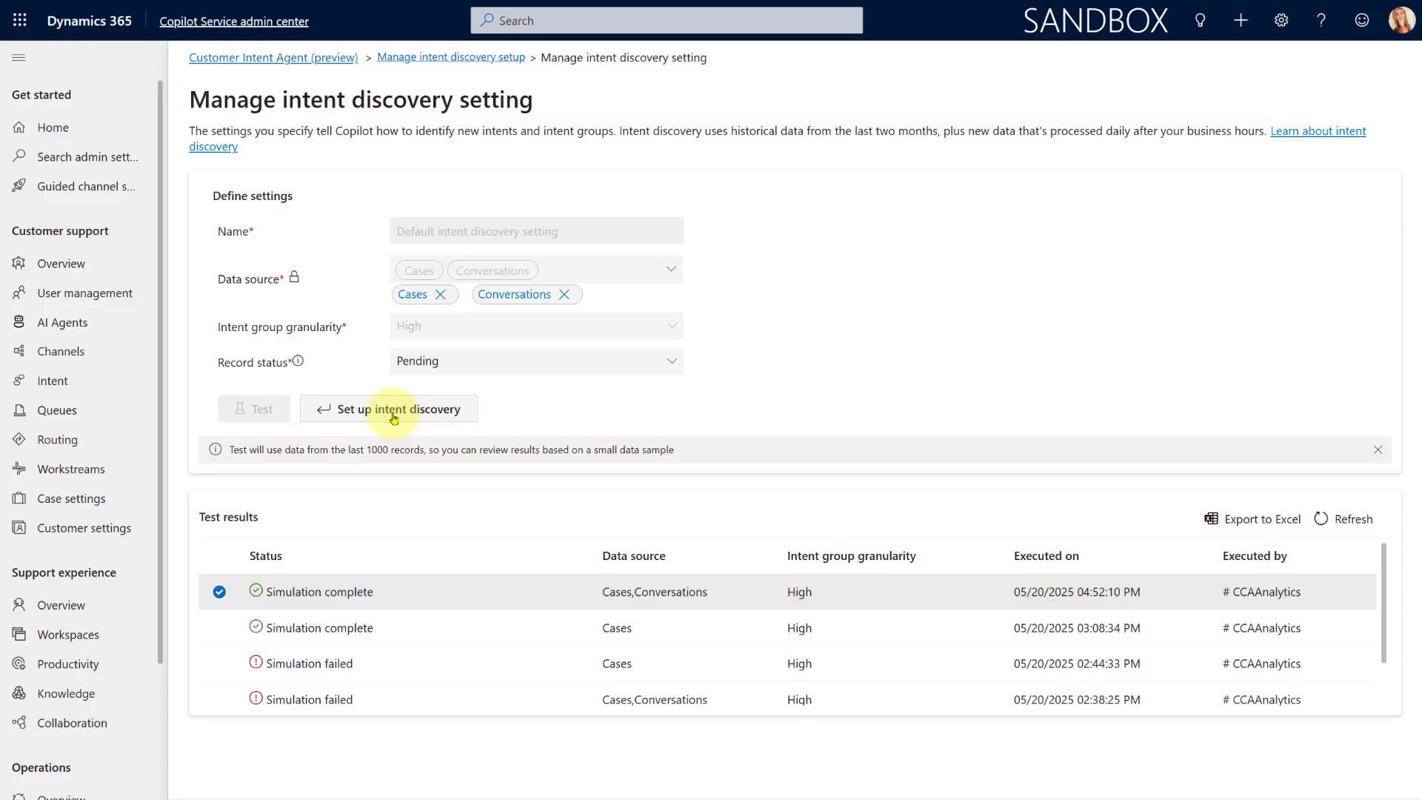
- Return to the Customer Intent Agent overview, open the list of all intents and widen its Intents column to show full names
left_click(430, 59)
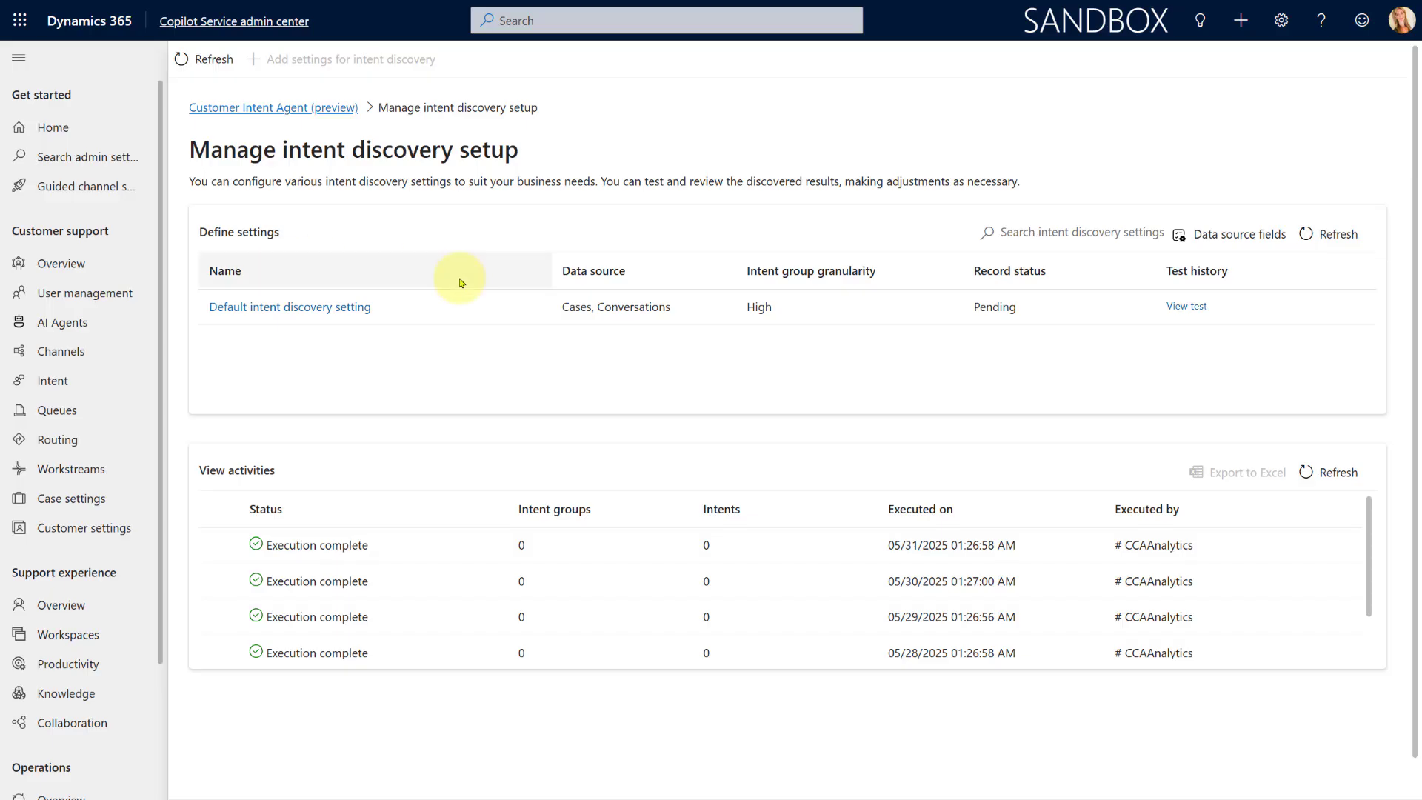
left_click(246, 115)
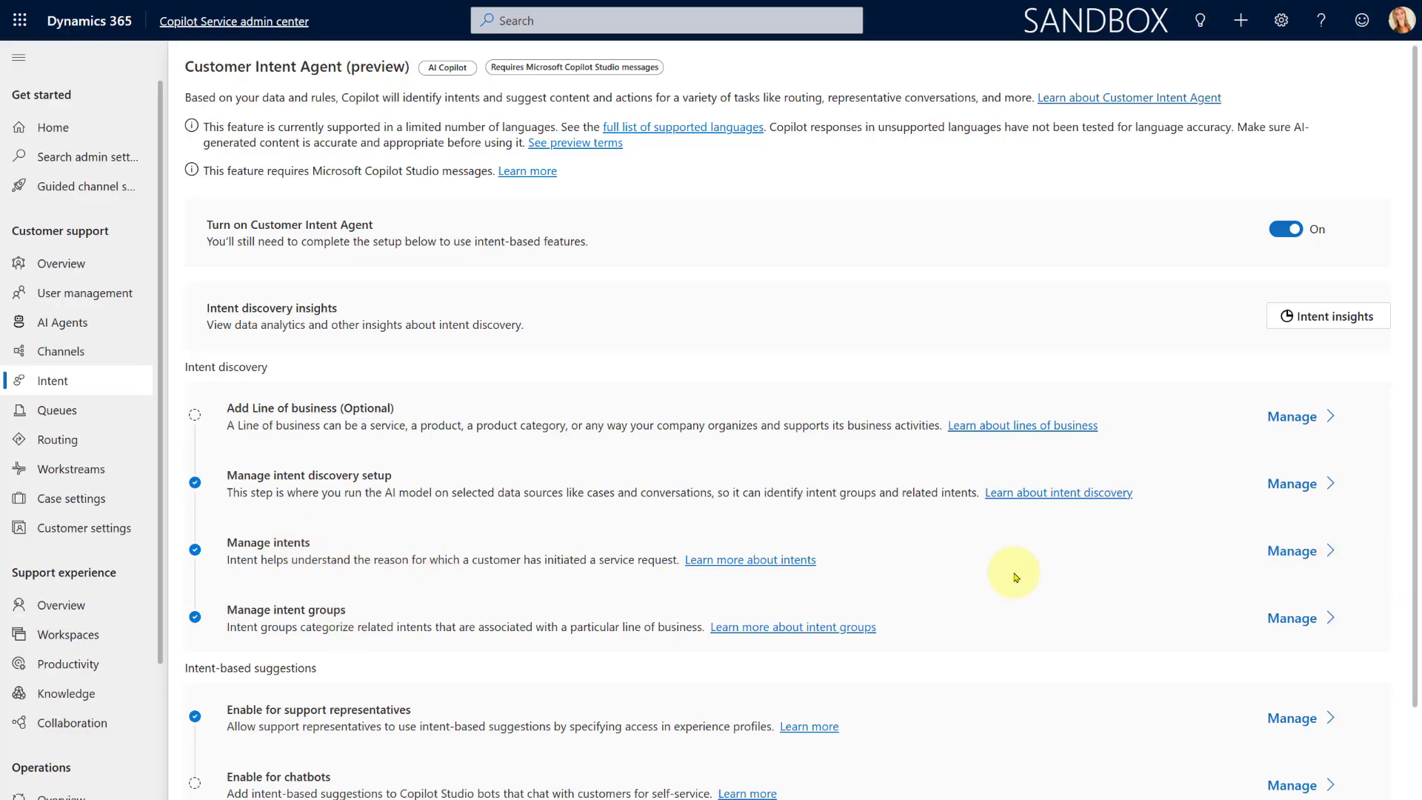
left_click(1292, 552)
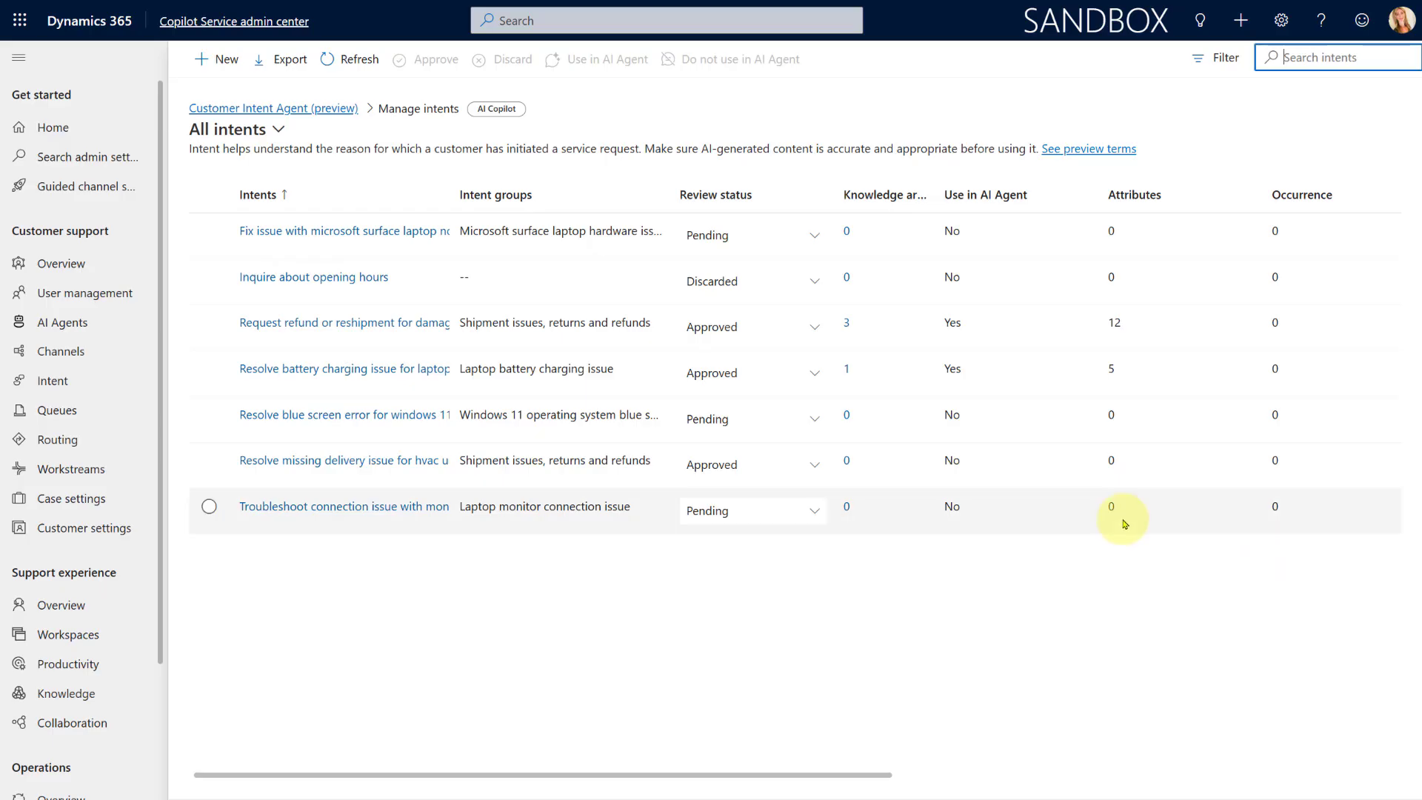
left_click_drag(450, 198, 593, 199)
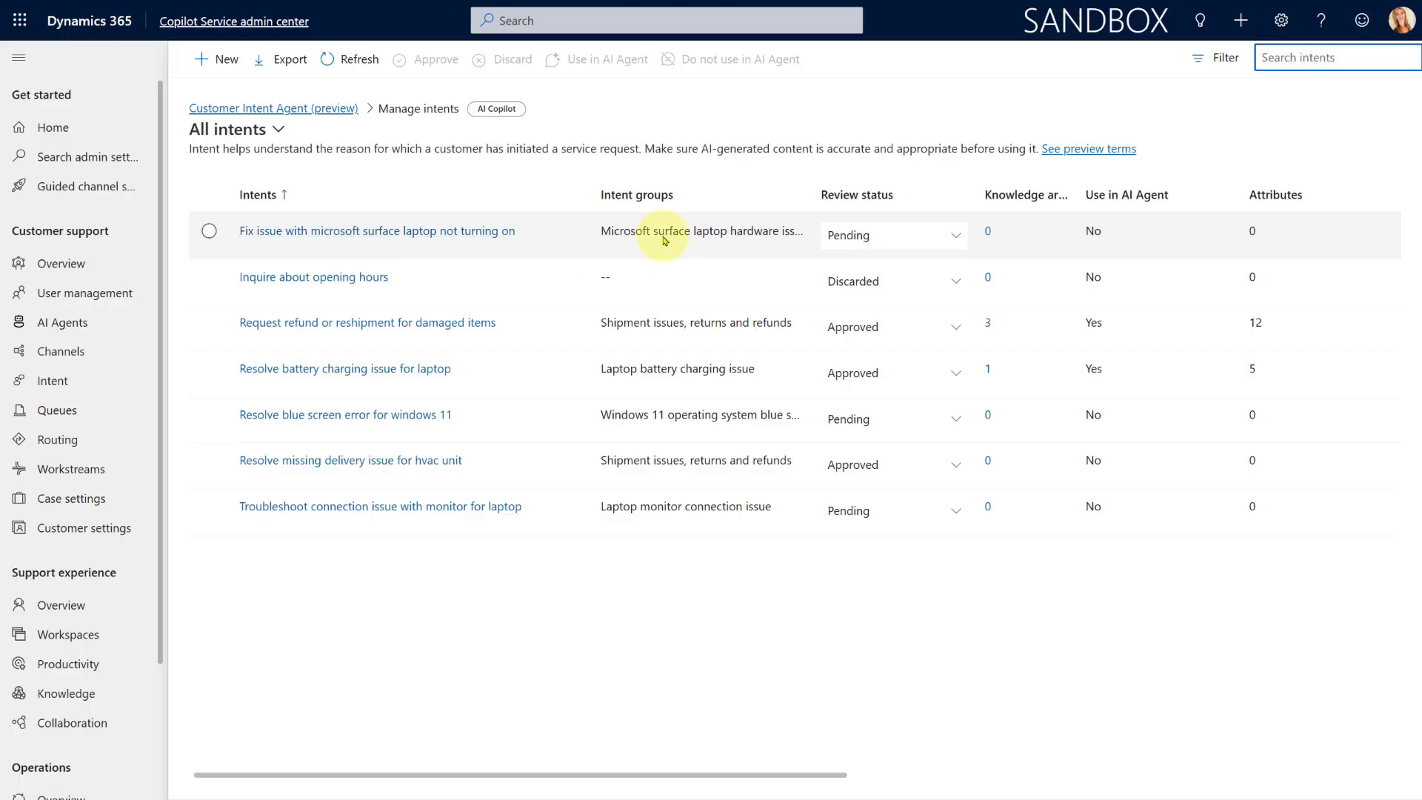
- Look at the review status options for the intent "Fix issue with microsoft surface laptop not turning on" without changing the status
left_click(959, 236)
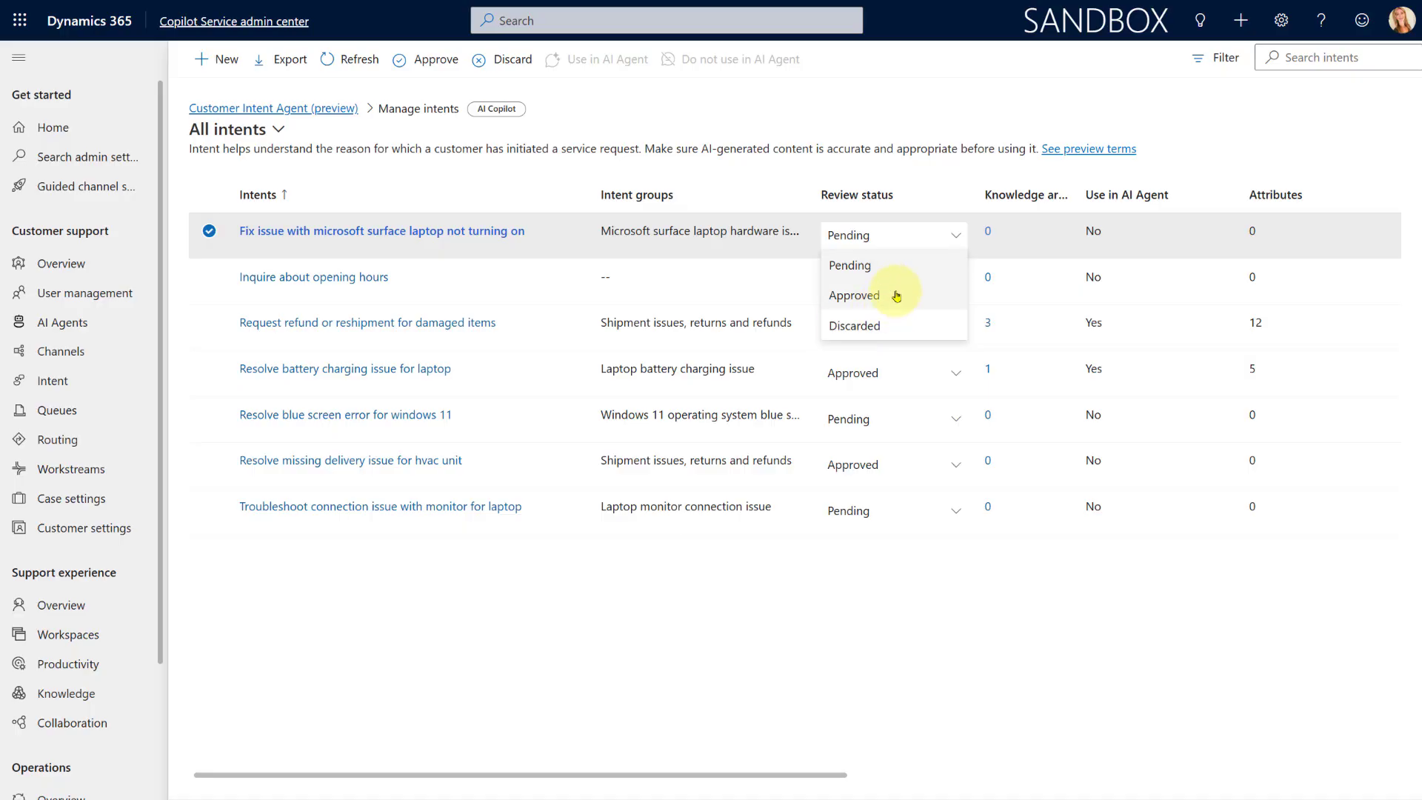
left_click(637, 673)
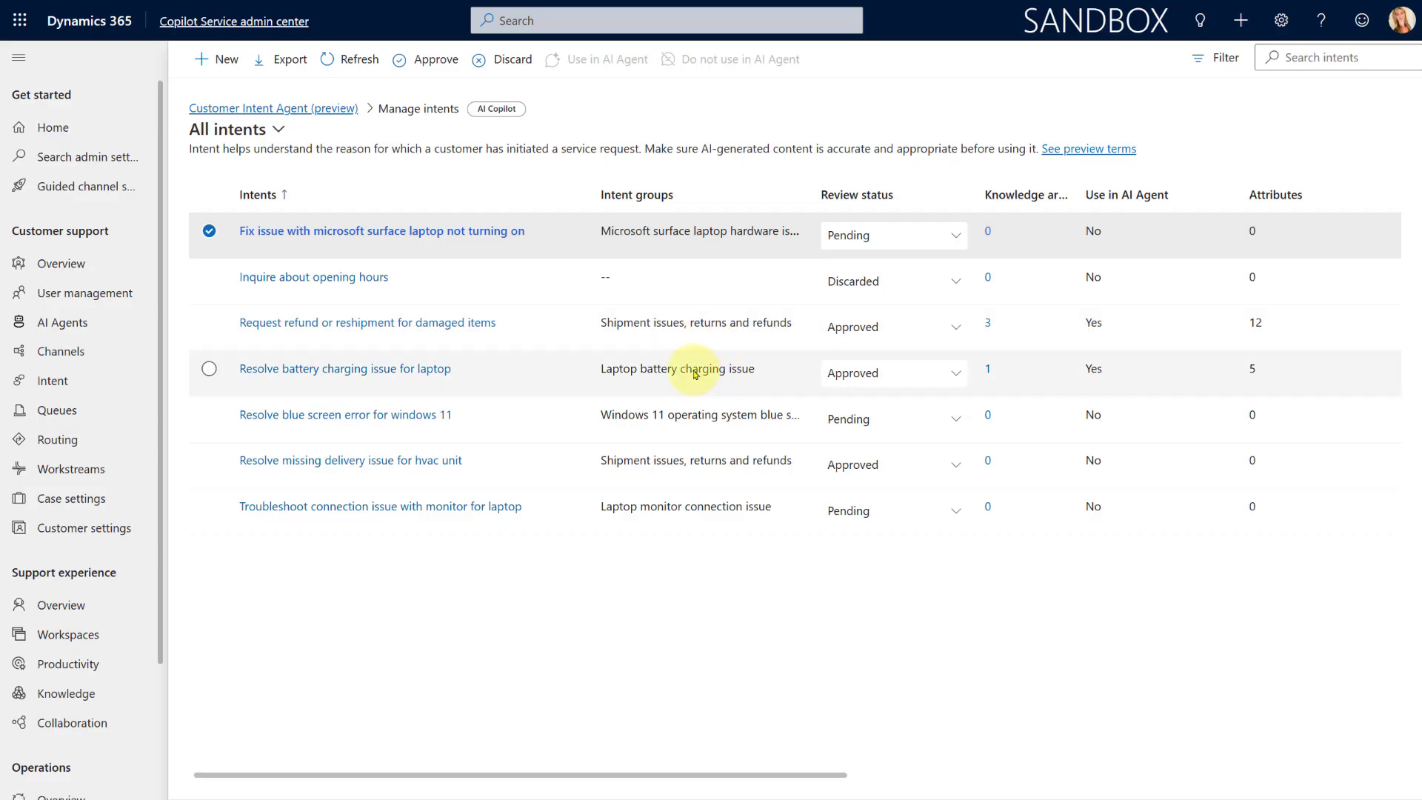
left_click(894, 245)
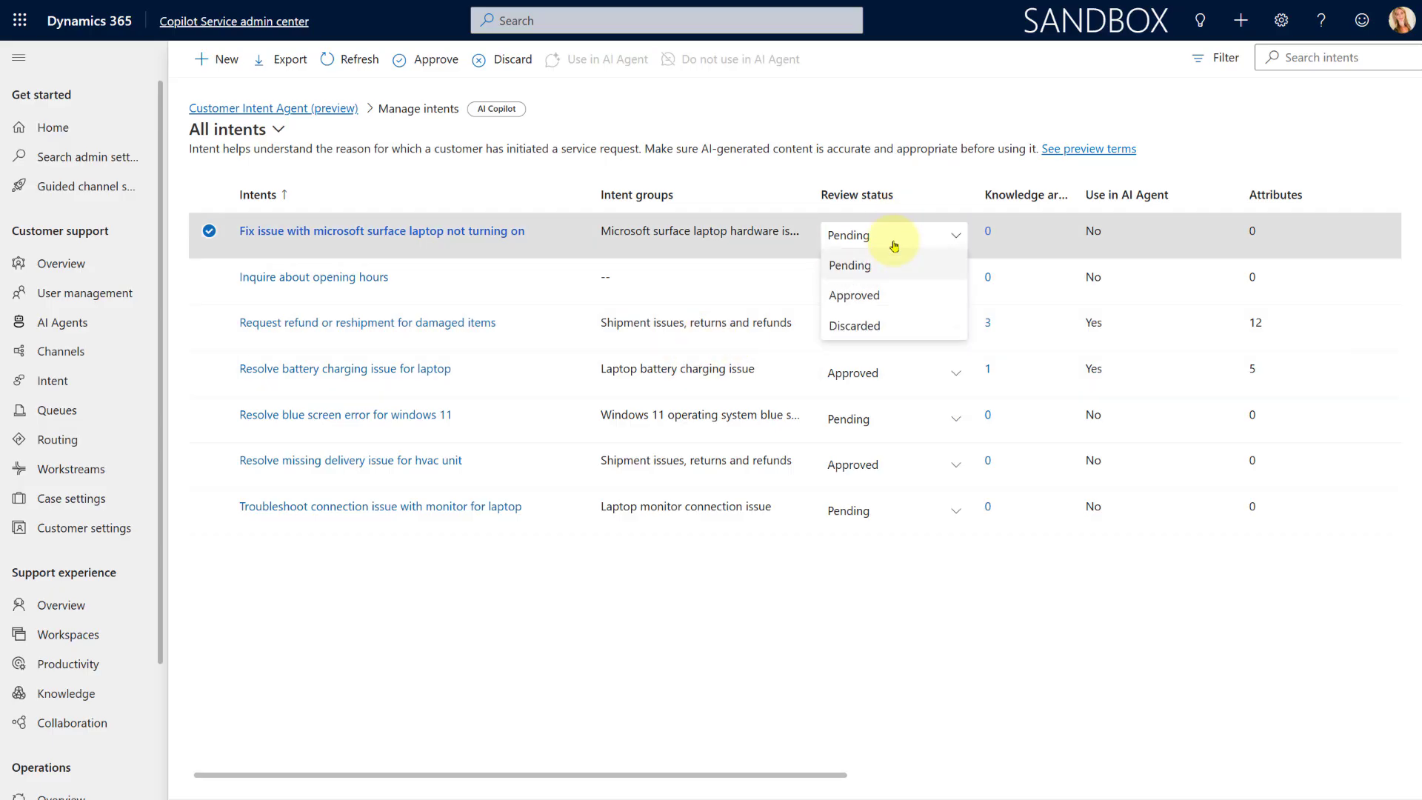
left_click(586, 639)
- Open the list of intent groups, view the intents in "Shipment issues, returns and refunds" and close their details
left_click(332, 111)
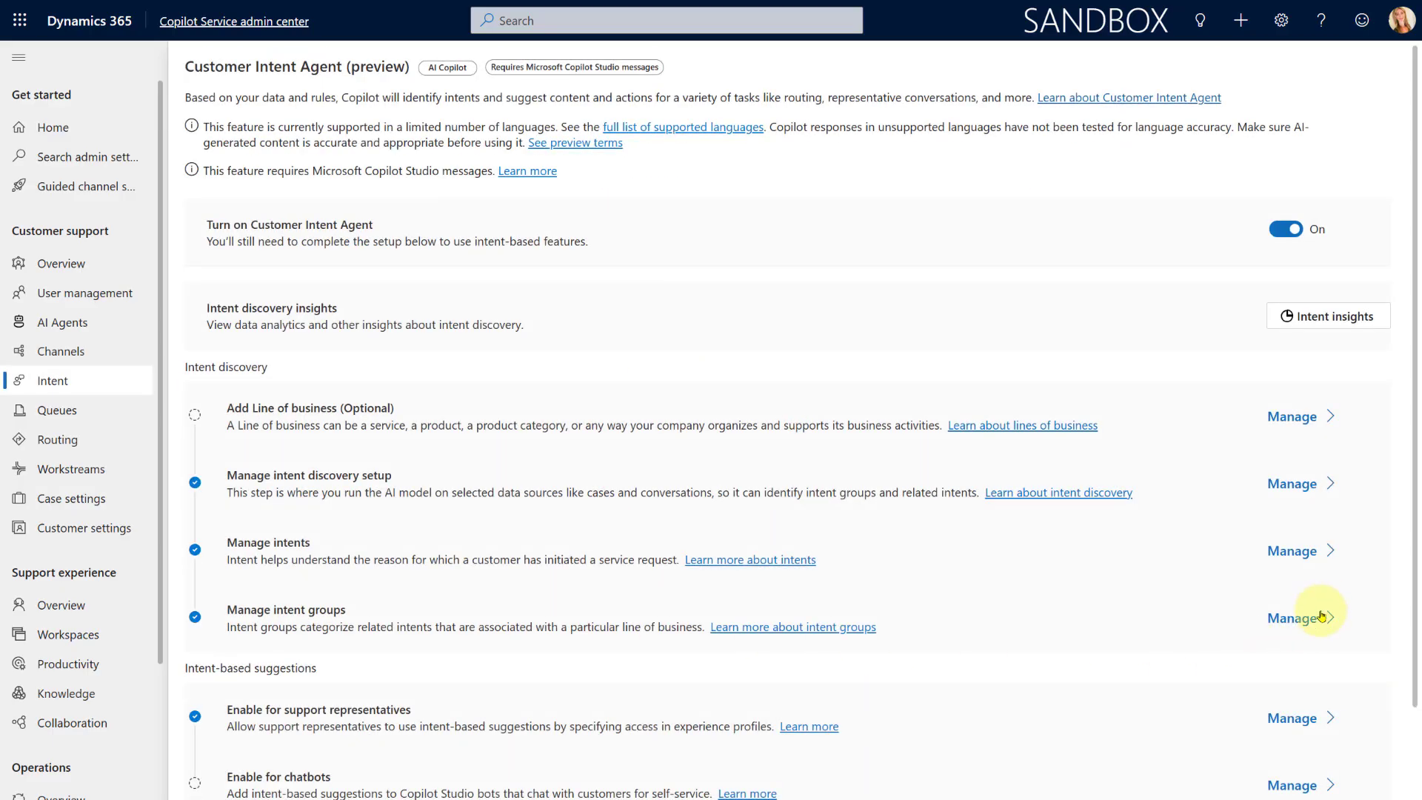
left_click(1322, 616)
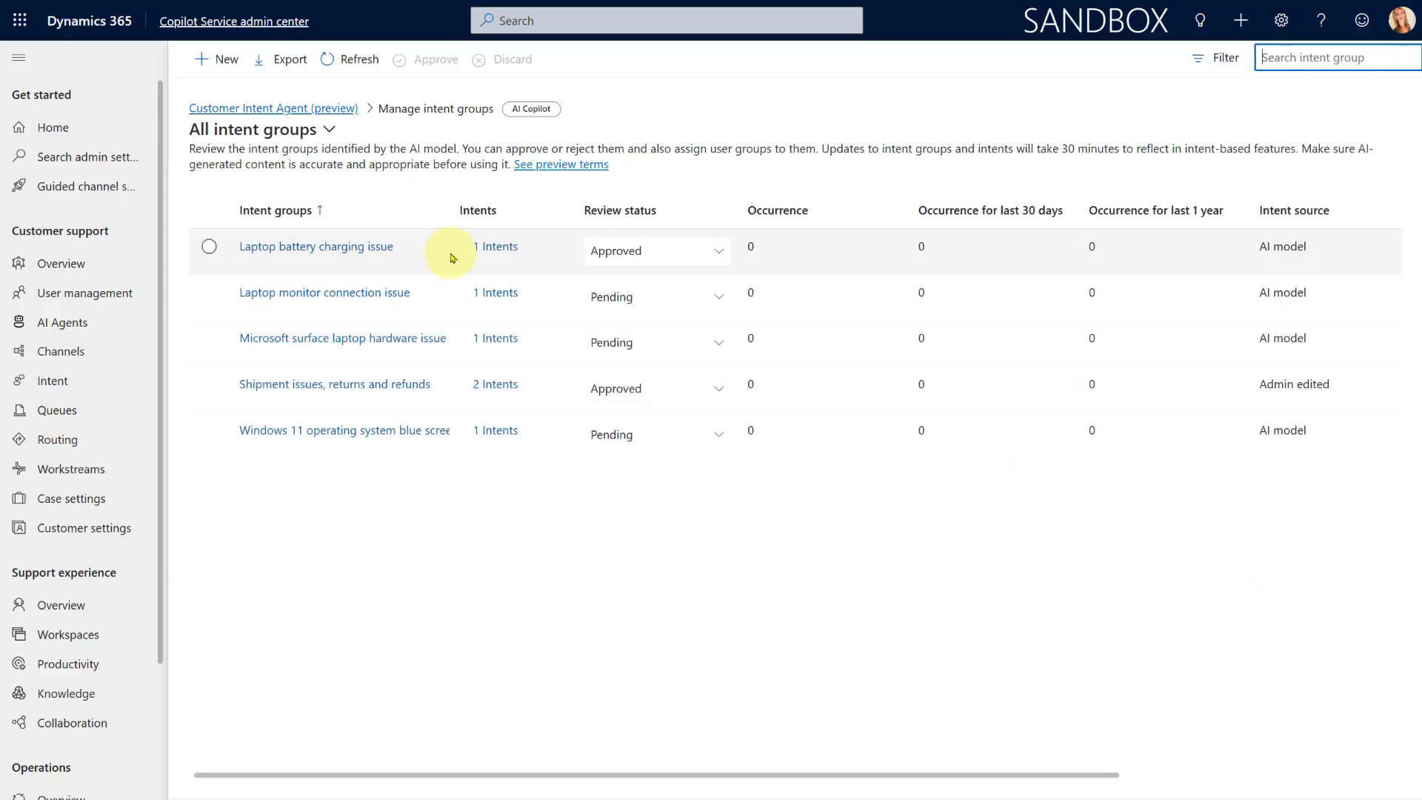
left_click(493, 387)
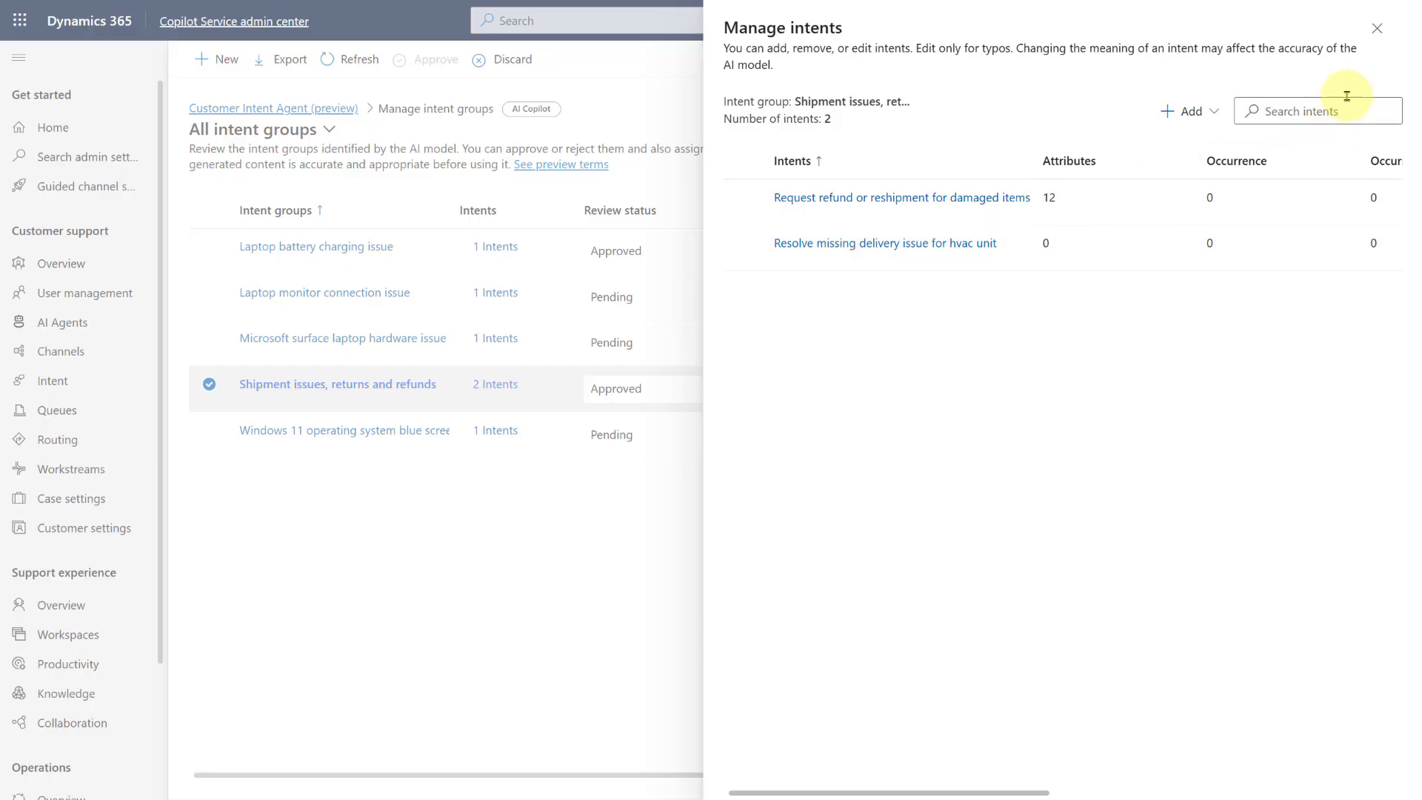
left_click(1375, 29)
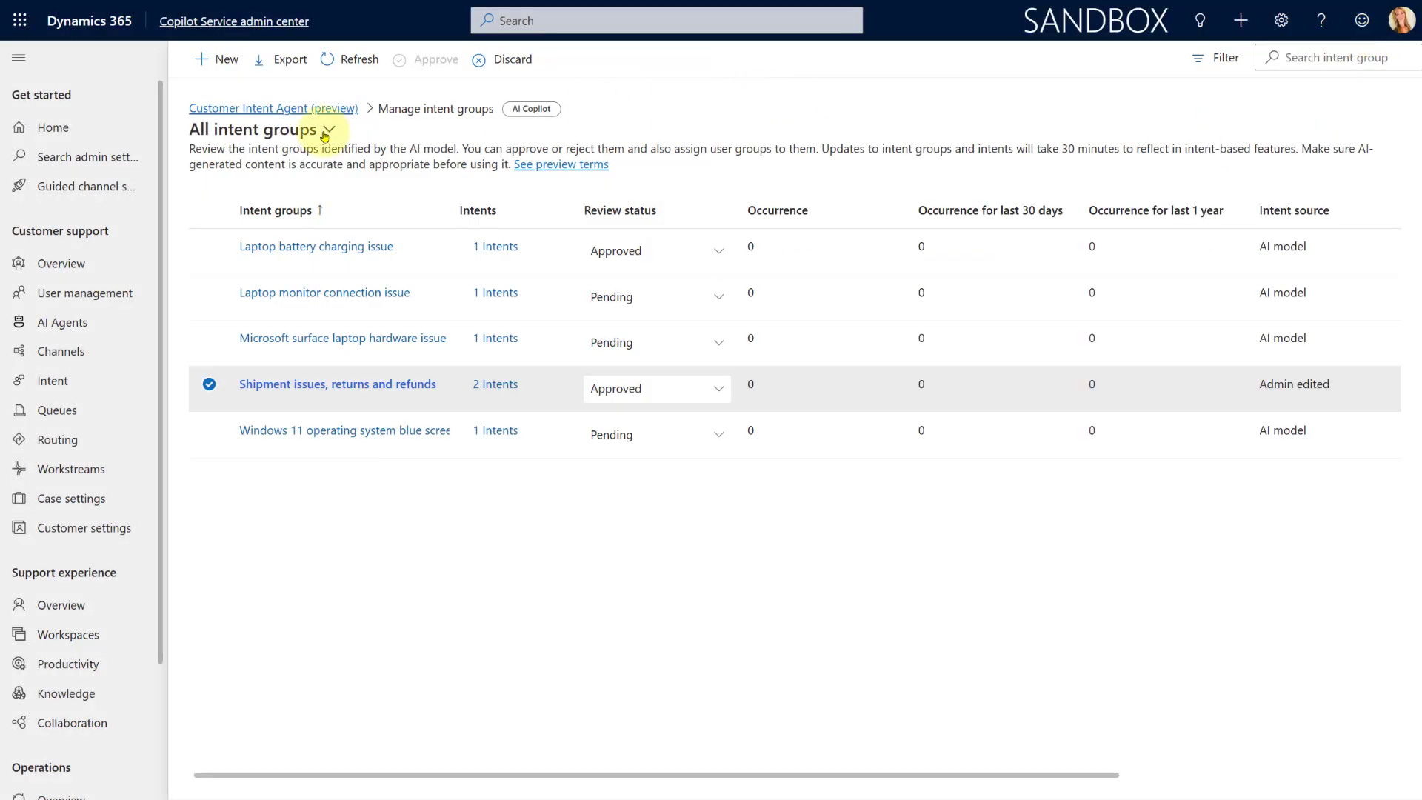
- Go back to the list of all intents and open the "Resolve battery charging issue for laptop" intent
left_click(274, 108)
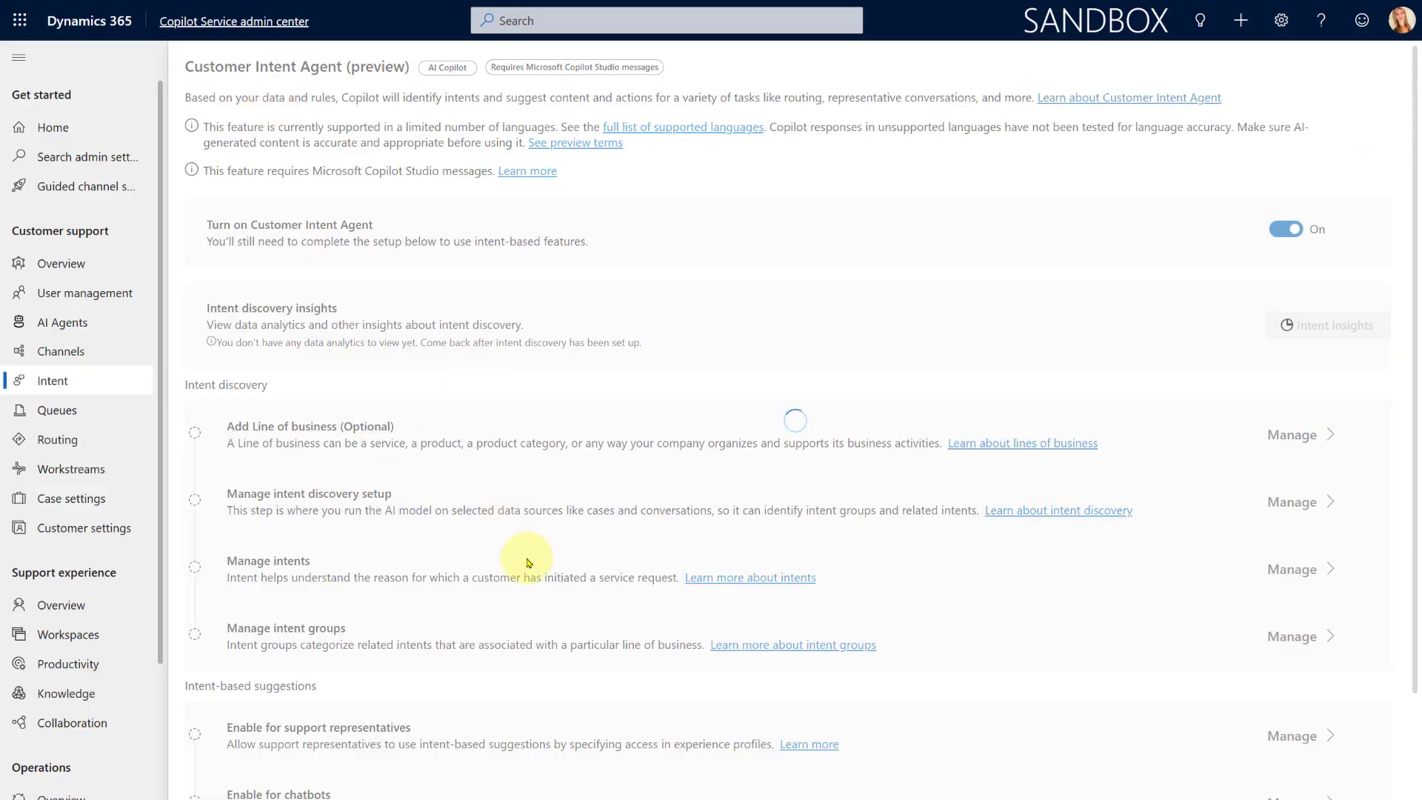
left_click(1306, 562)
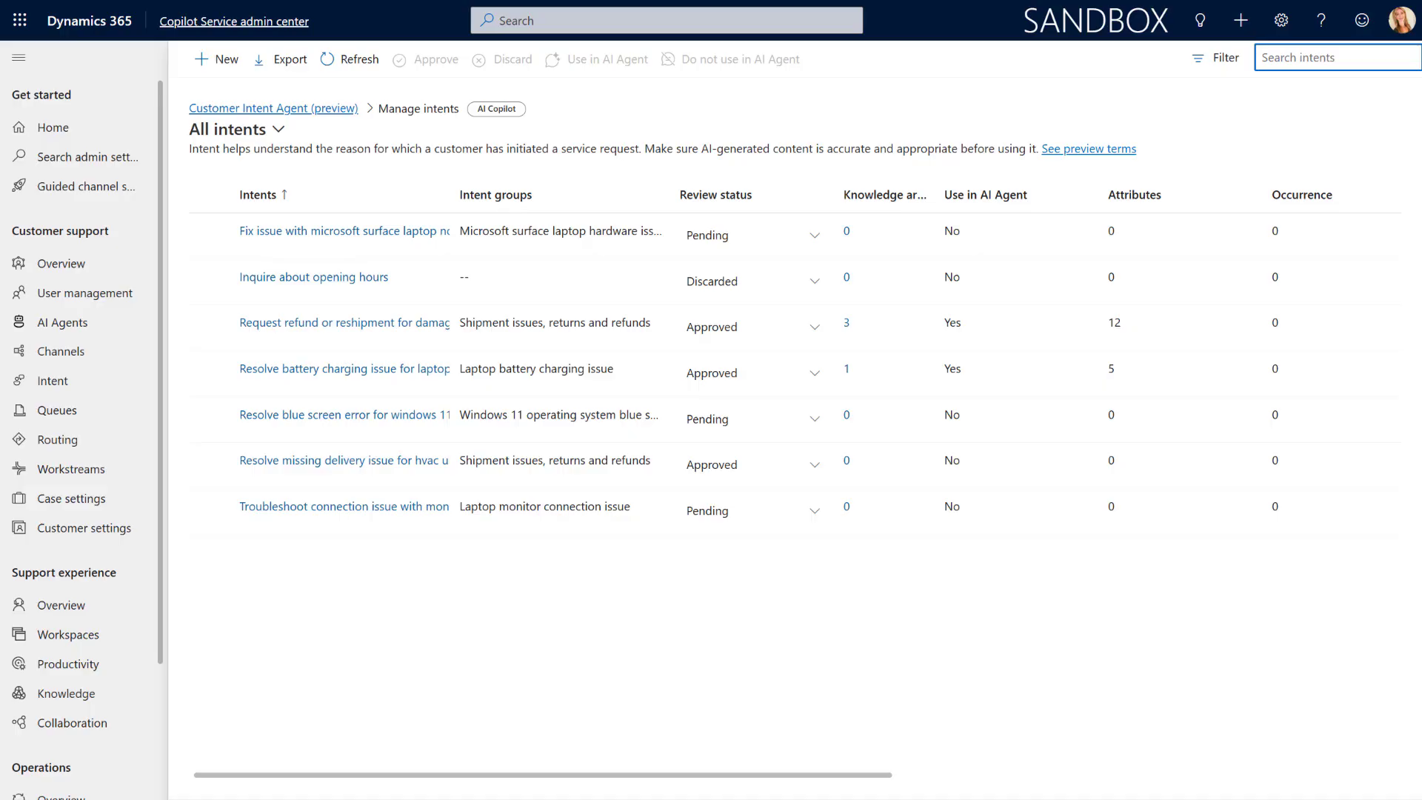
left_click(287, 371)
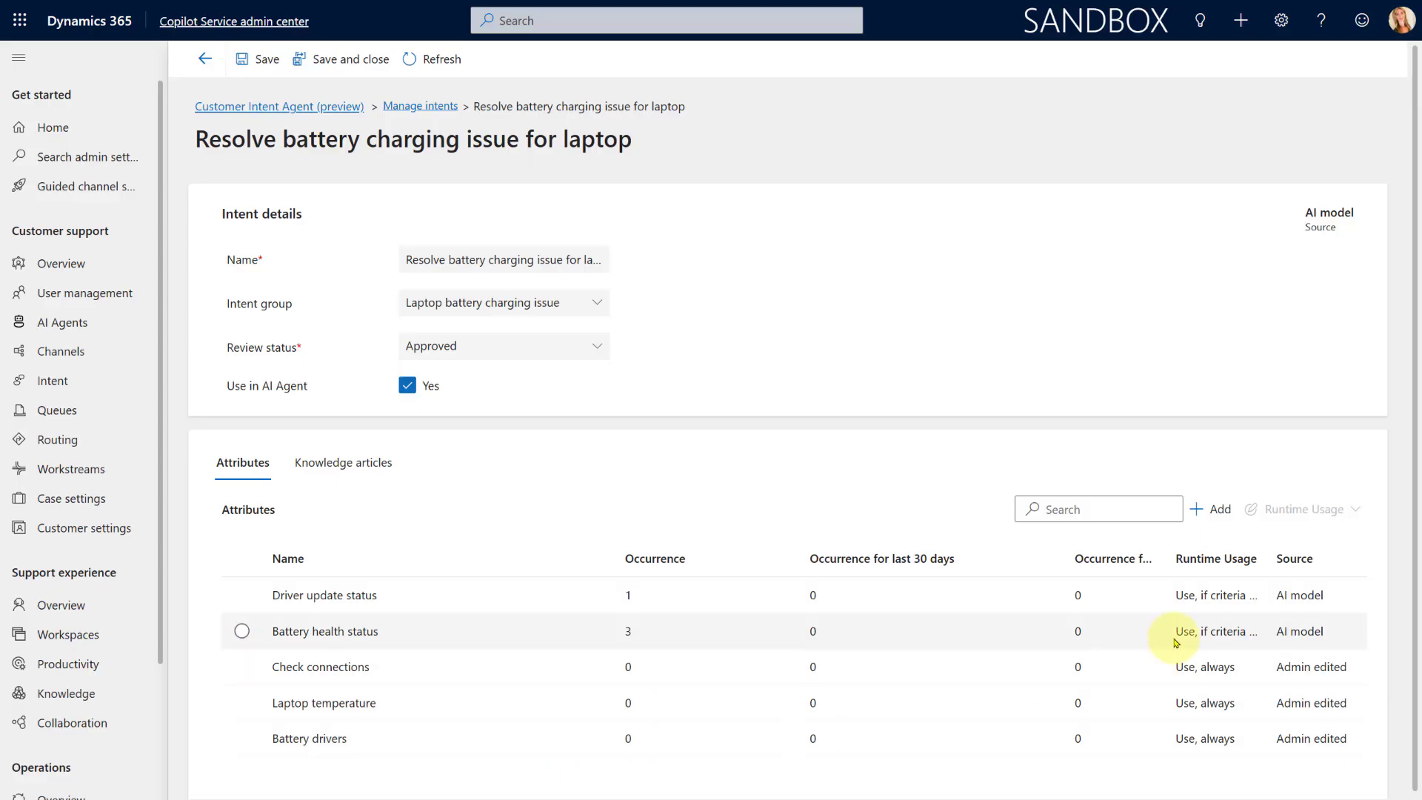
- Look at the runtime usage options for the Check connections attribute without changing them, and deselect the attribute
left_click(1194, 673)
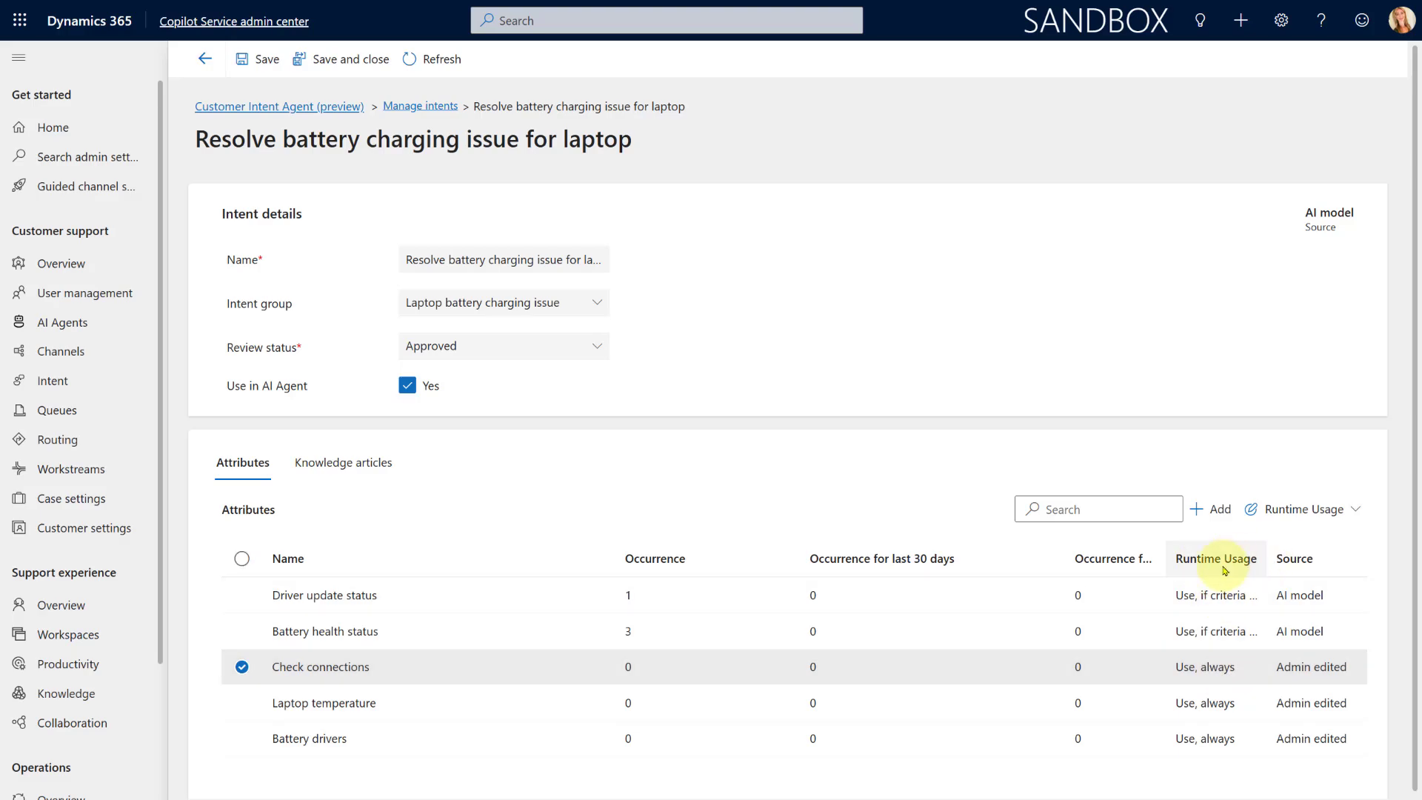
left_click(1342, 517)
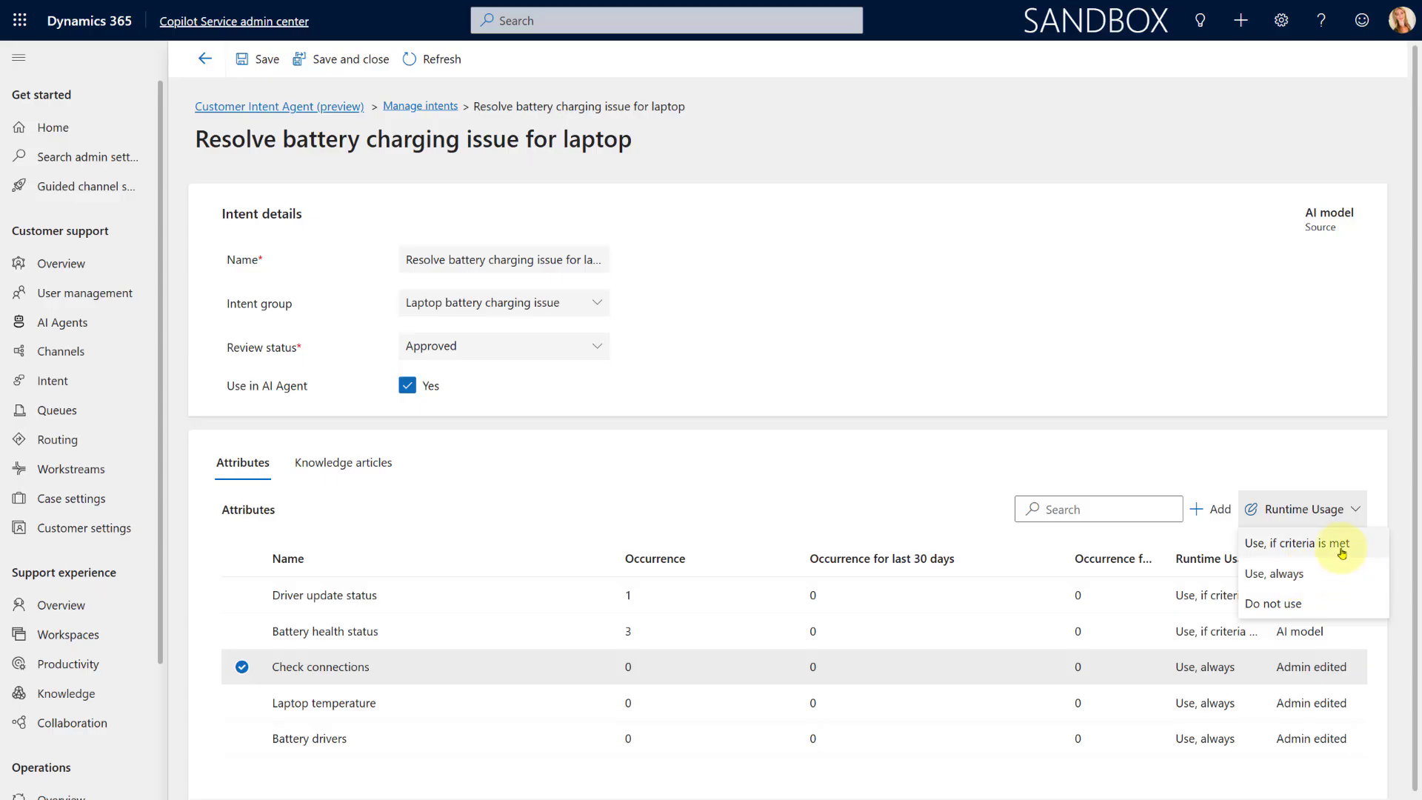
left_click(594, 502)
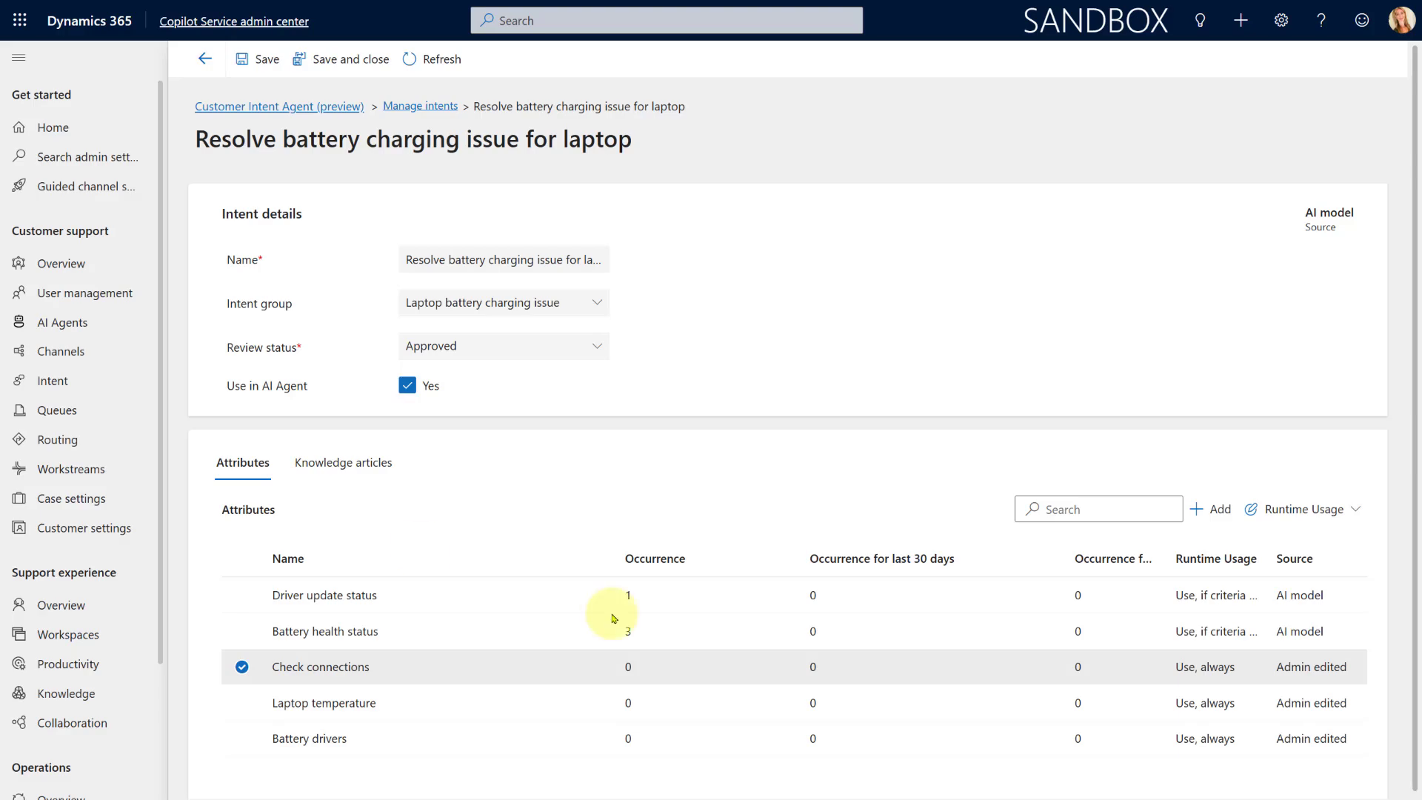
left_click(243, 667)
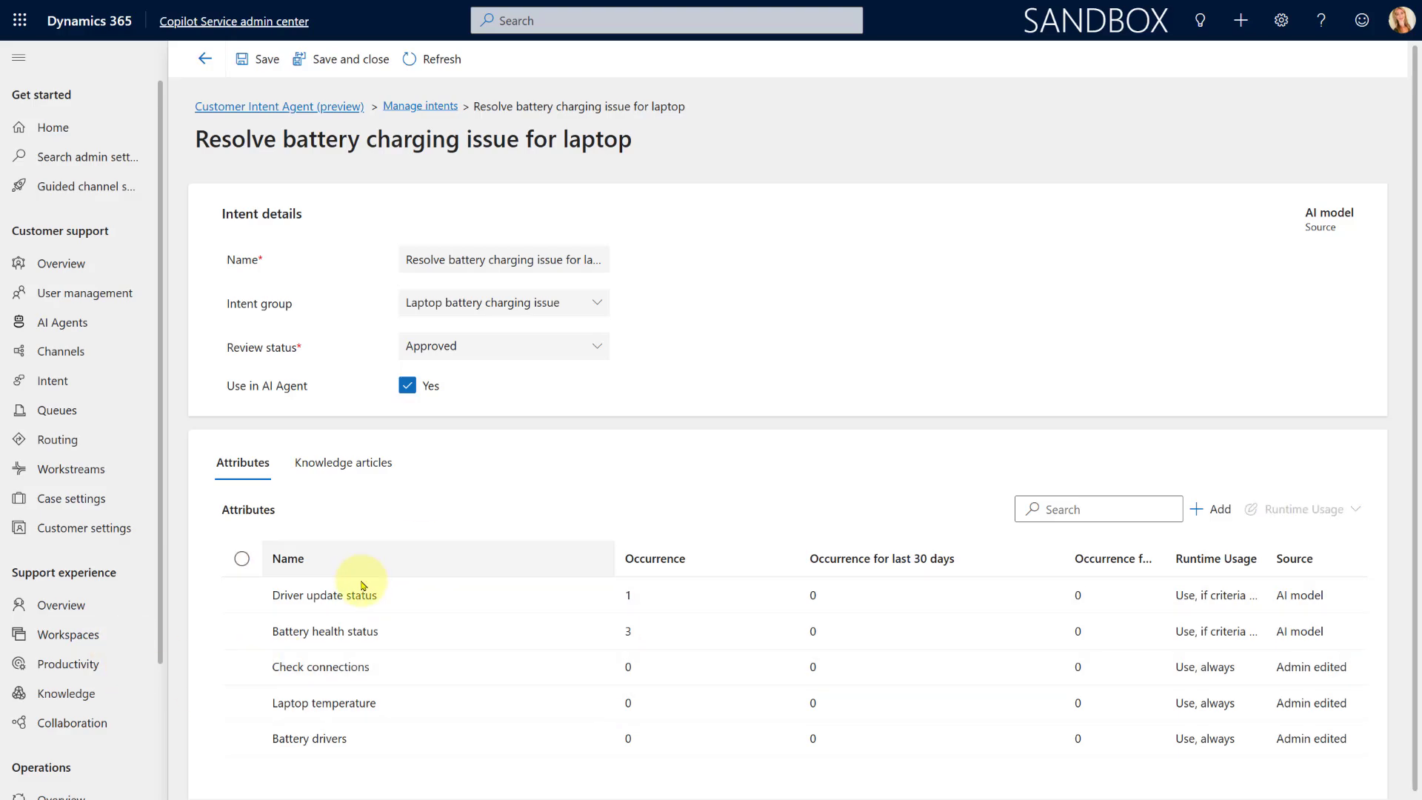
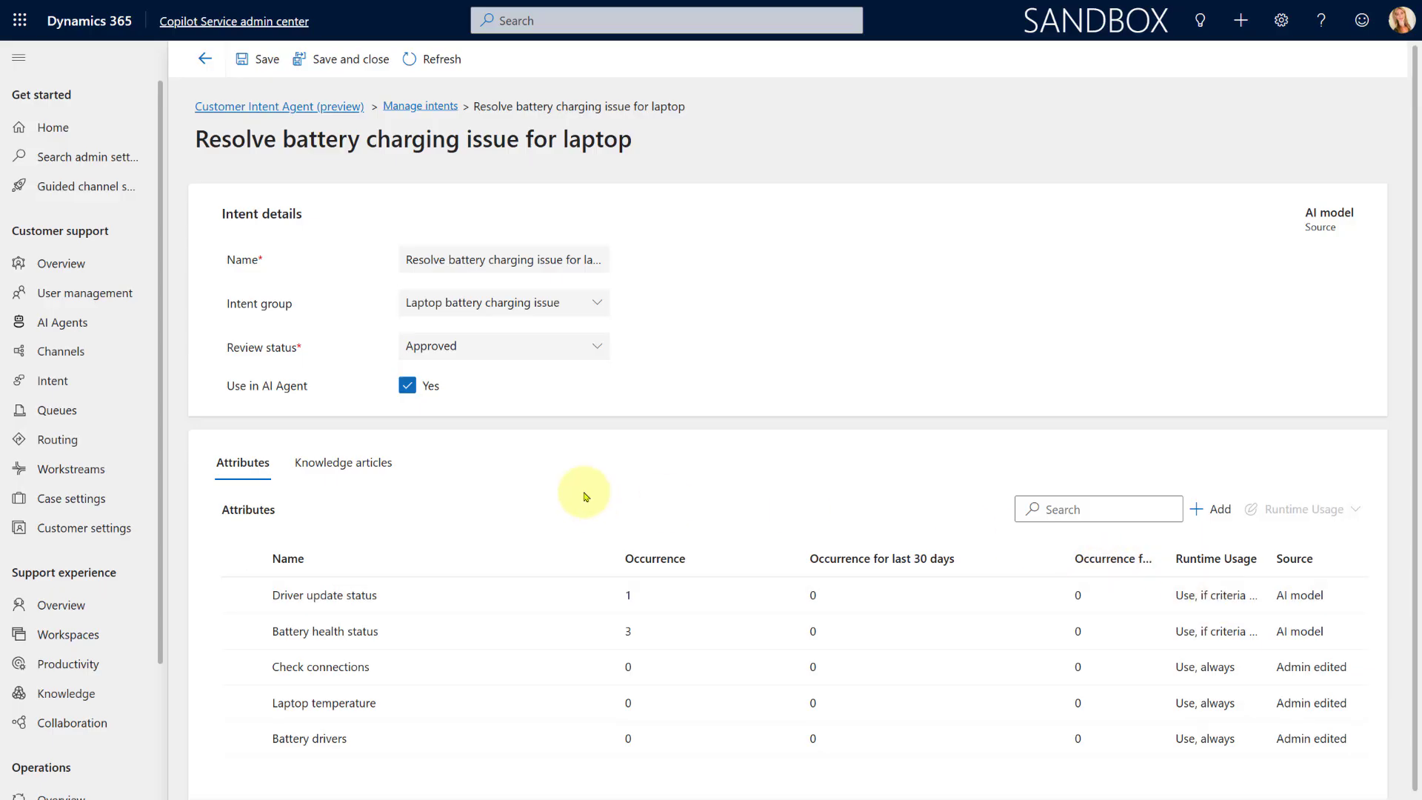
- View the intent's knowledge articles, select published articles KA-01008 and KA-01014 for association, and cancel the association
left_click(351, 465)
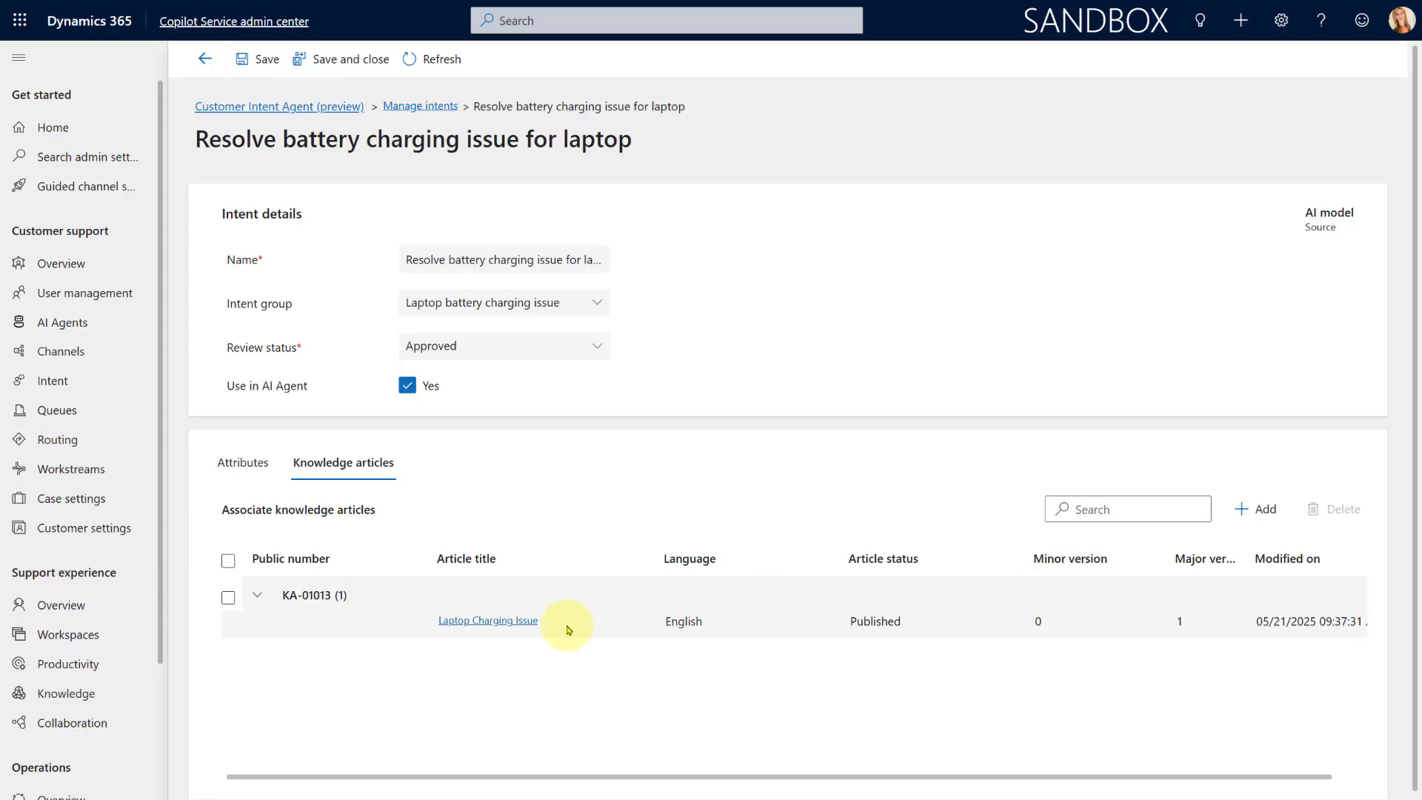
left_click(1263, 511)
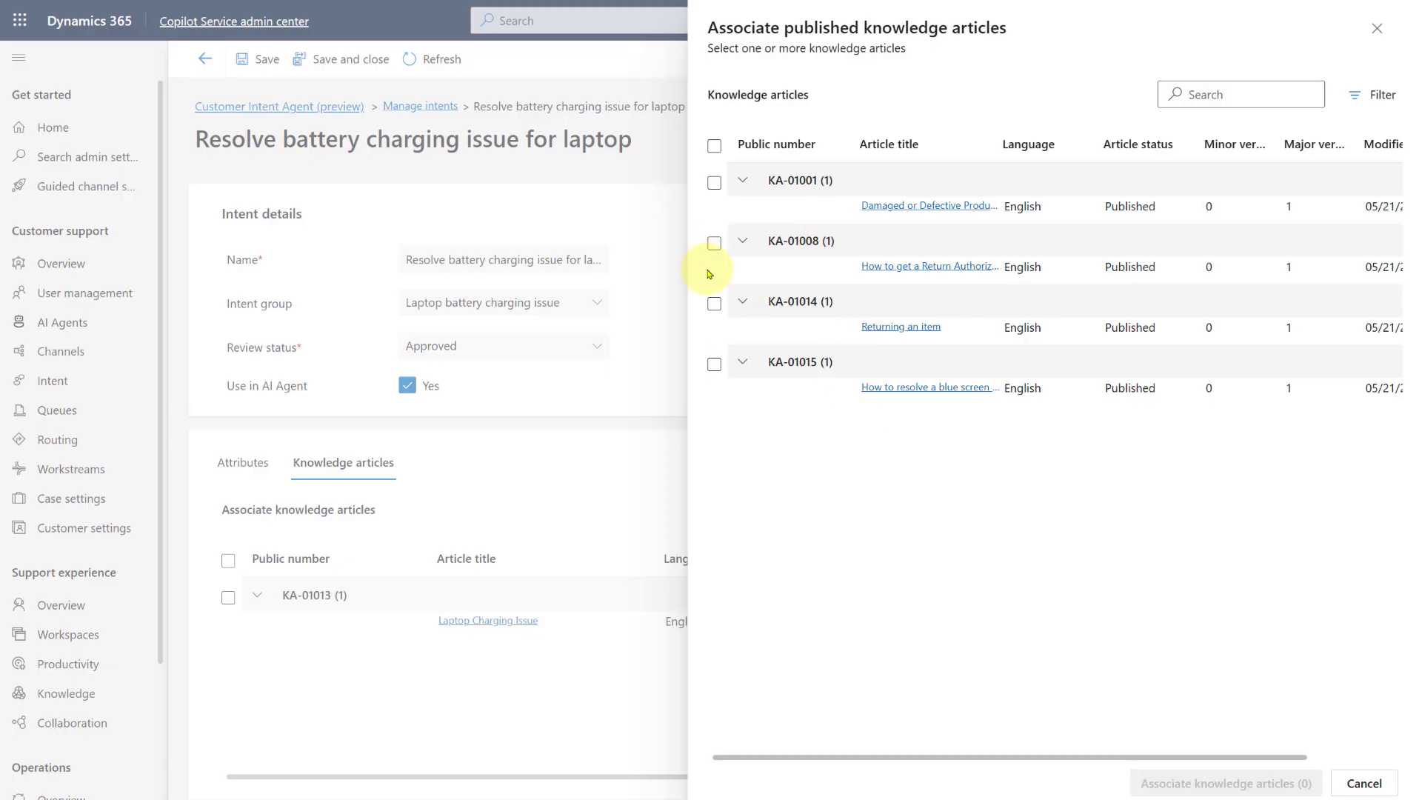
left_click(714, 243)
left_click(714, 304)
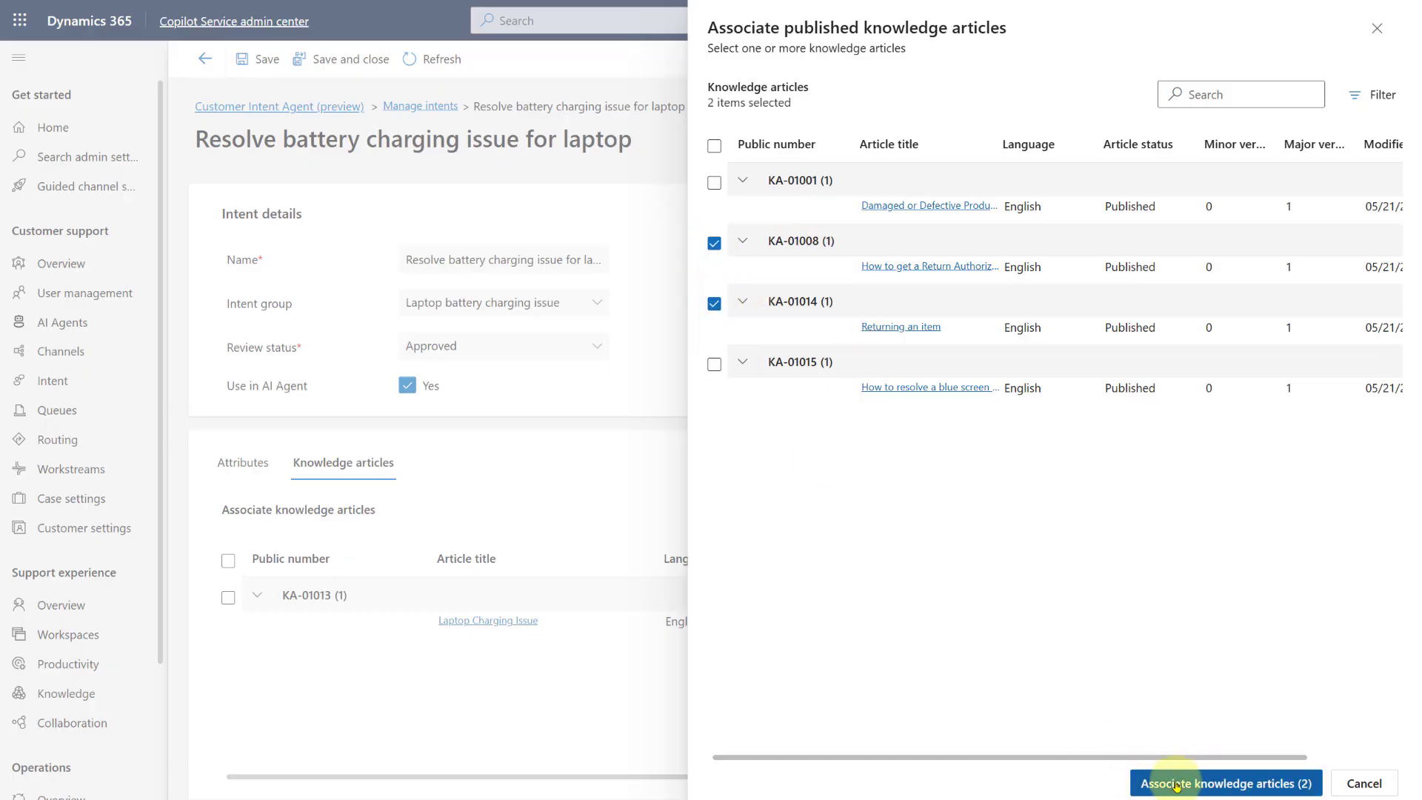
left_click(1364, 783)
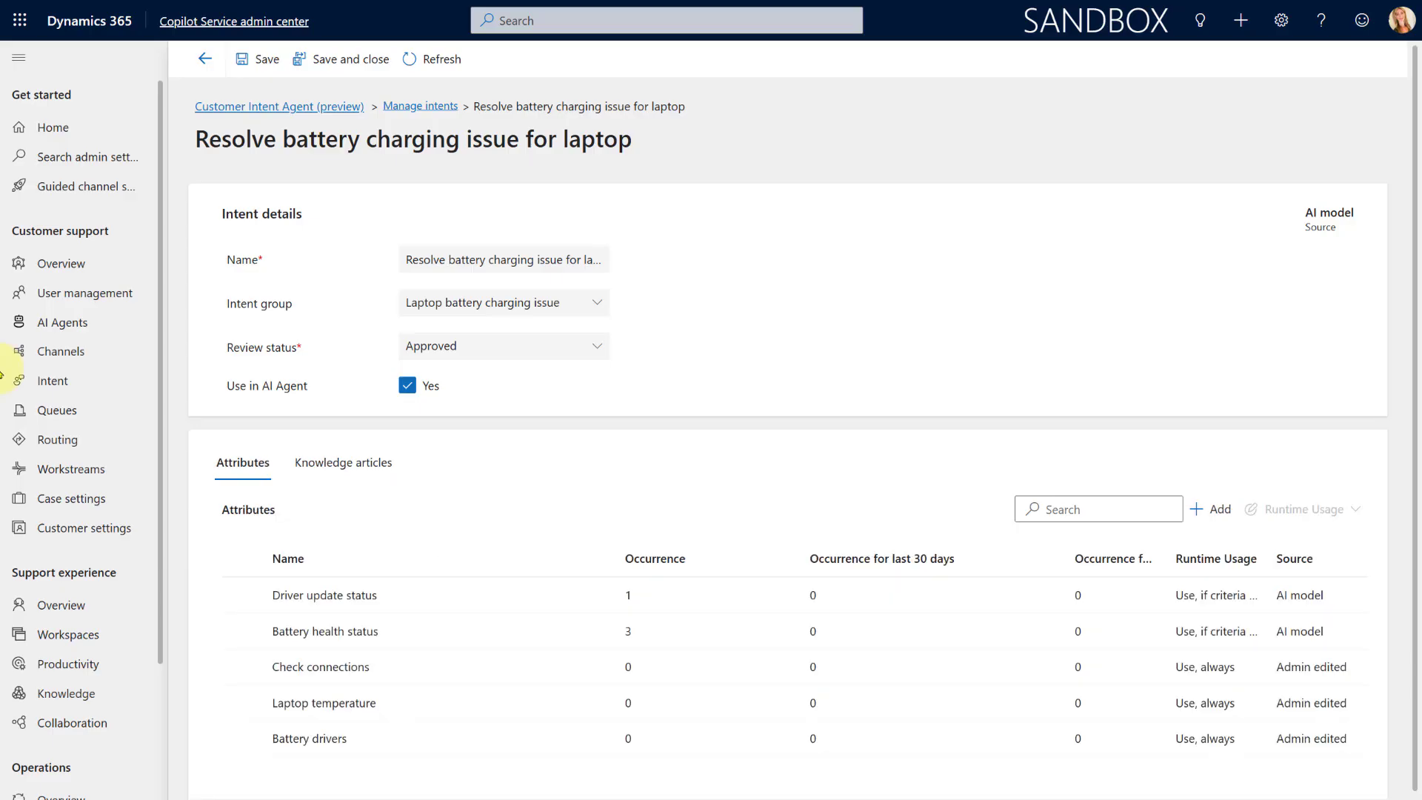
- Return to the Customer Intent Agent setup, manage enablement for support representatives and open the Custom App Profile experience profile
left_click(281, 105)
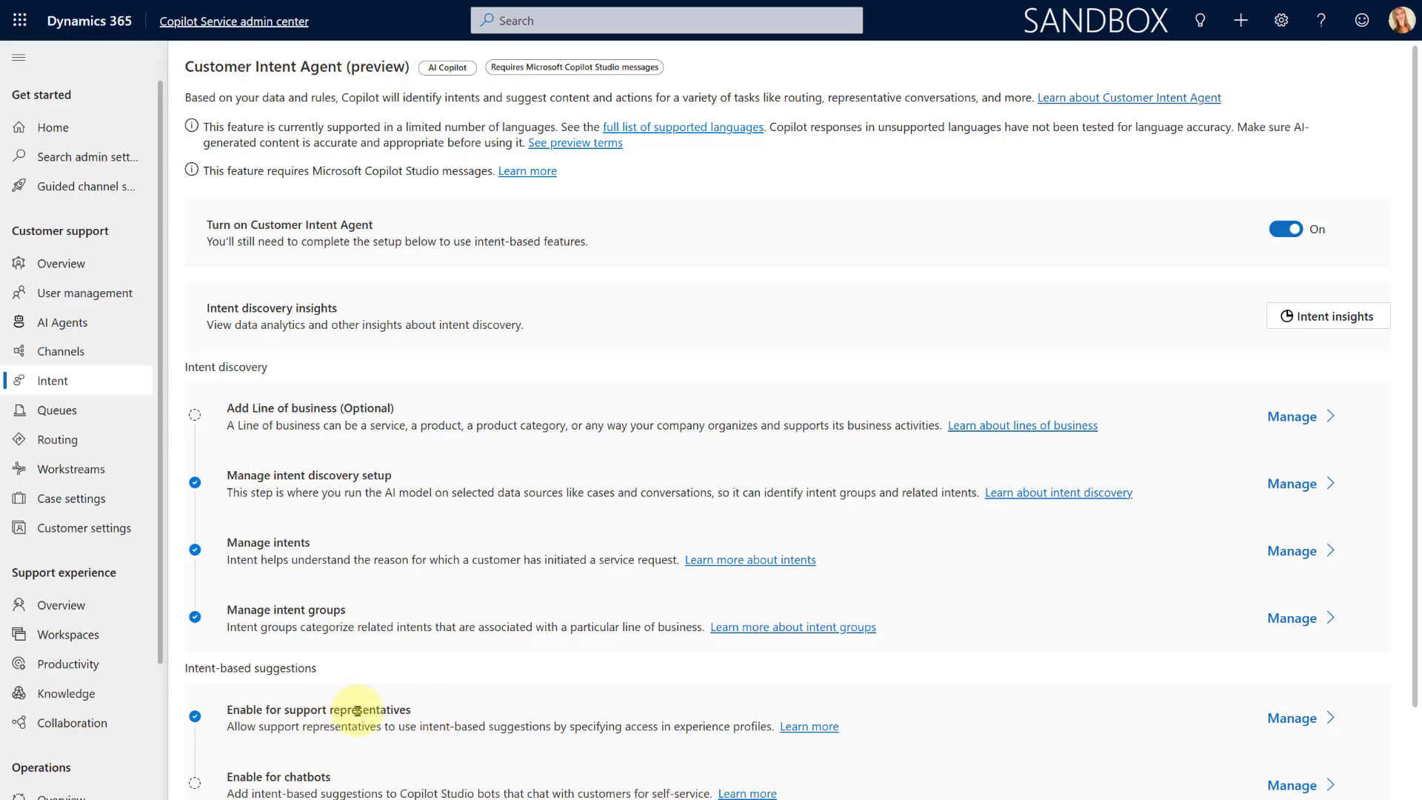
left_click(1287, 725)
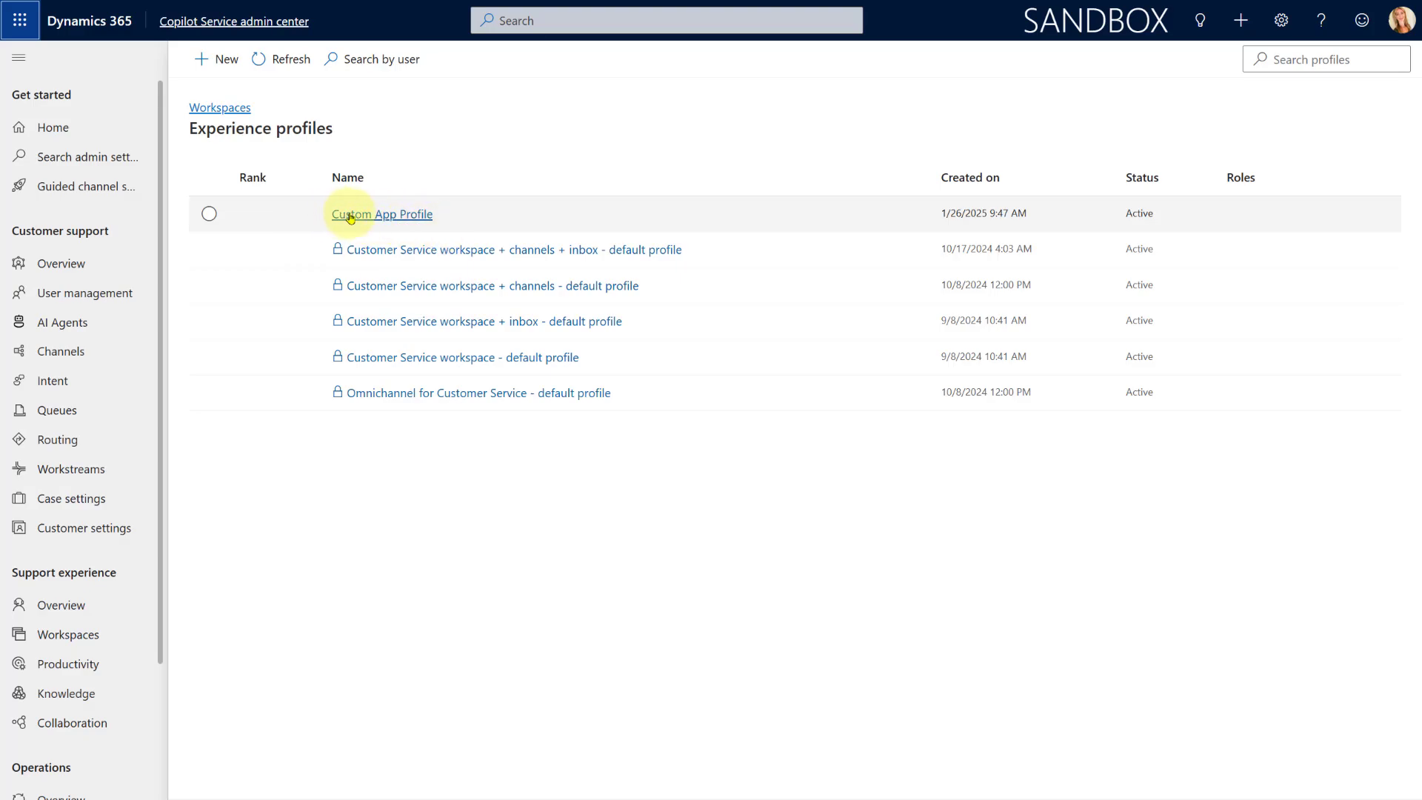
left_click(400, 215)
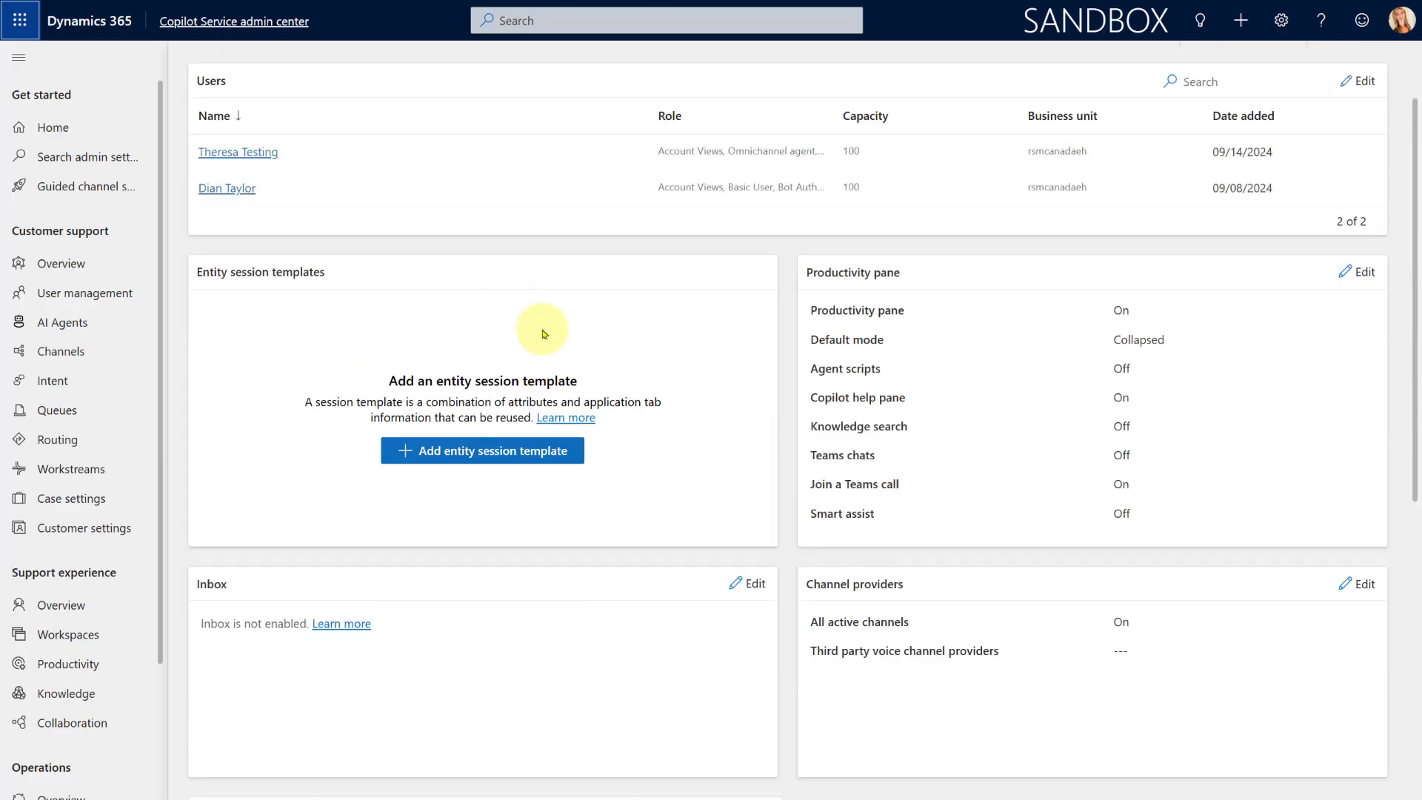
- Open the profile's Copilot AI features for editing, check the Intent-based suggestions (preview) option and close the settings without saving
scroll(543, 333, "down", 5)
scroll(543, 334, "down", 2)
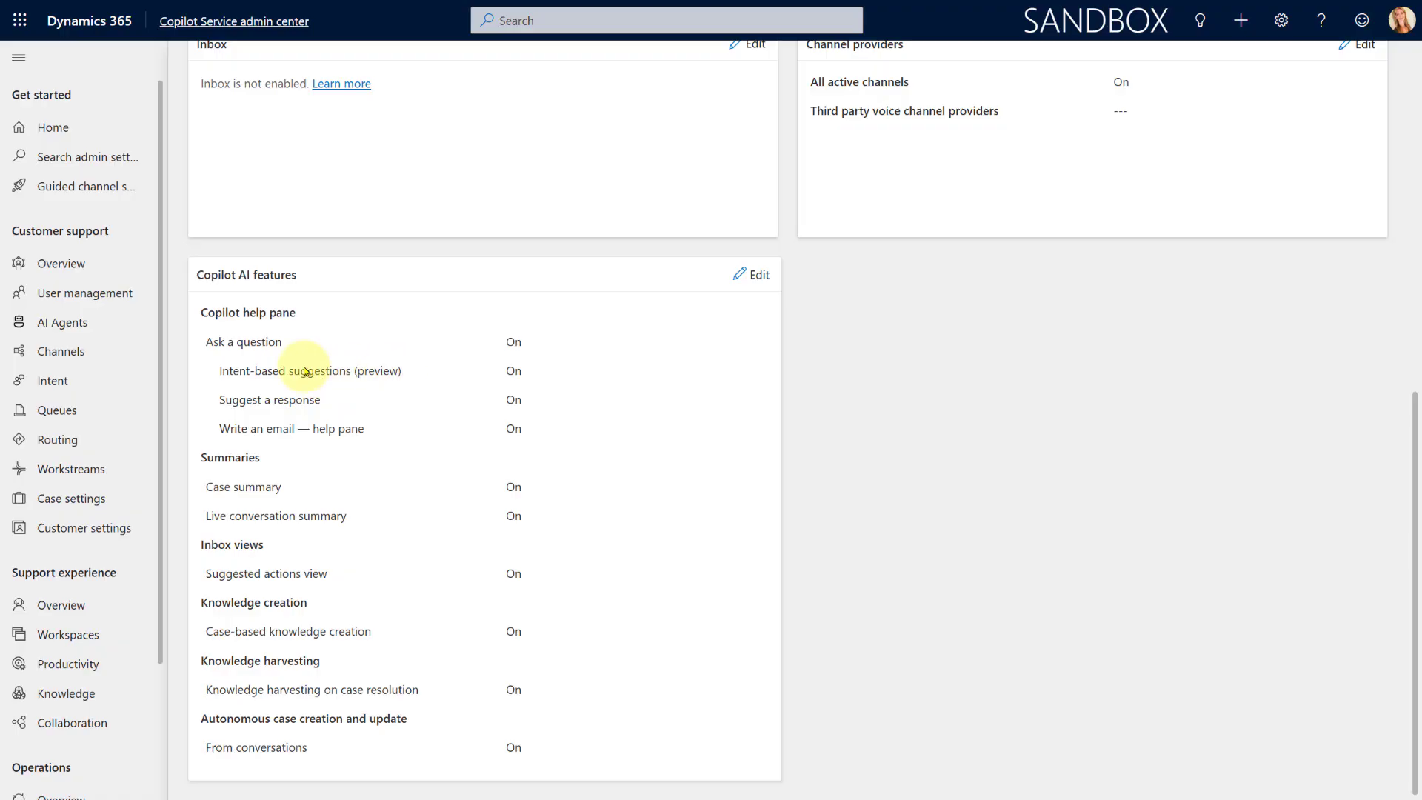
left_click(763, 279)
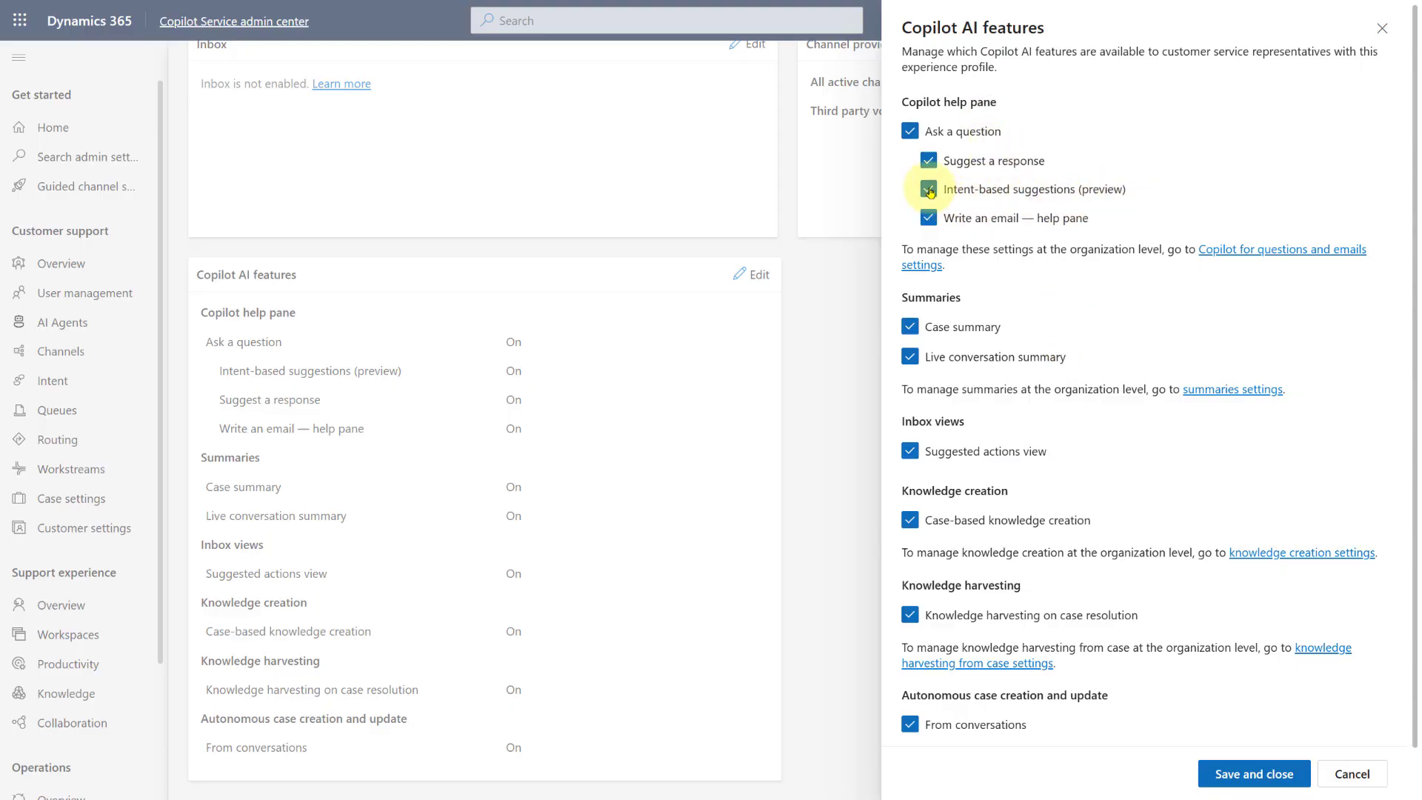
left_click(1350, 772)
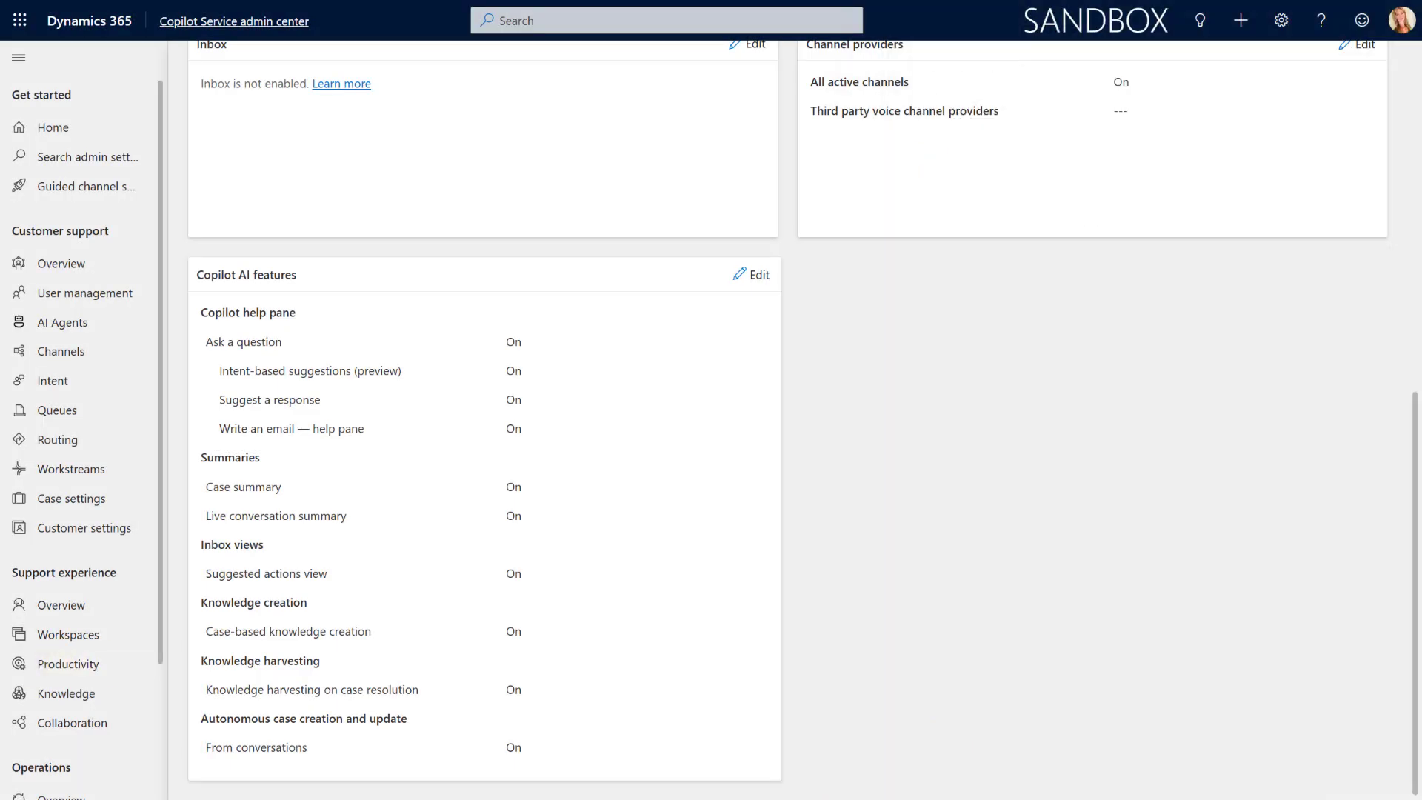